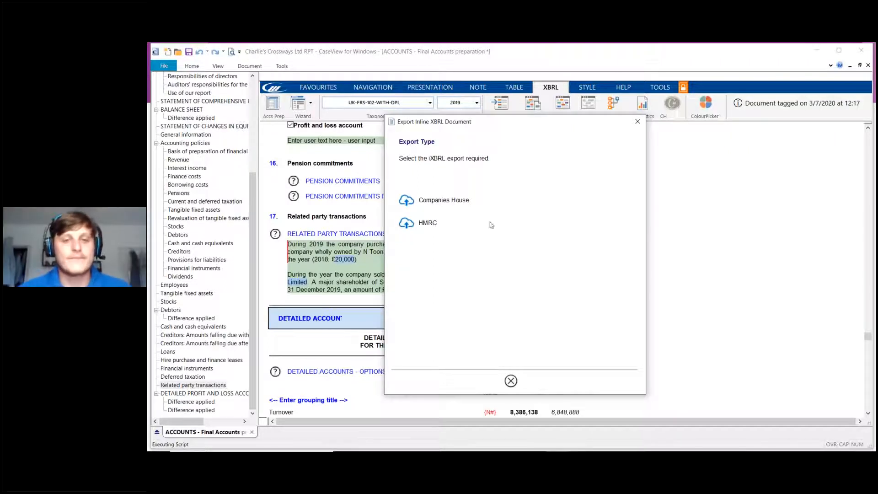
- Export the accounts as an HMRC iXBRL file named "Webinar part 2" on the Desktop
left_click(405, 225)
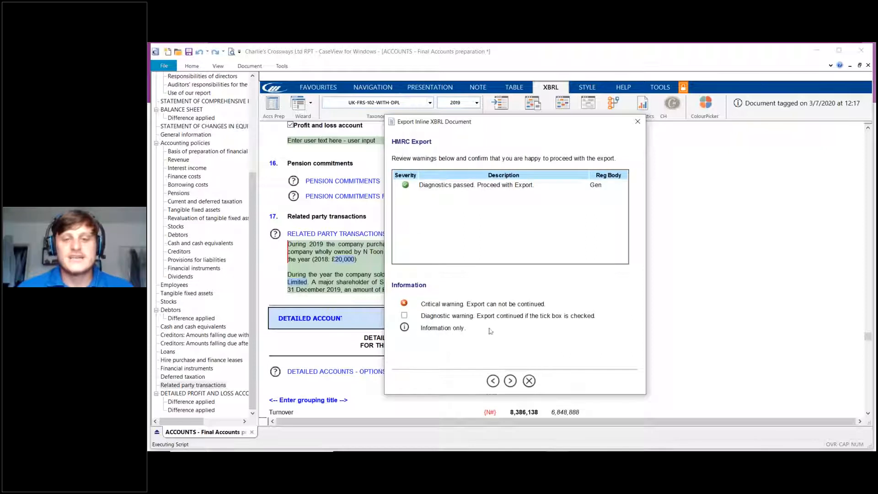
left_click(511, 381)
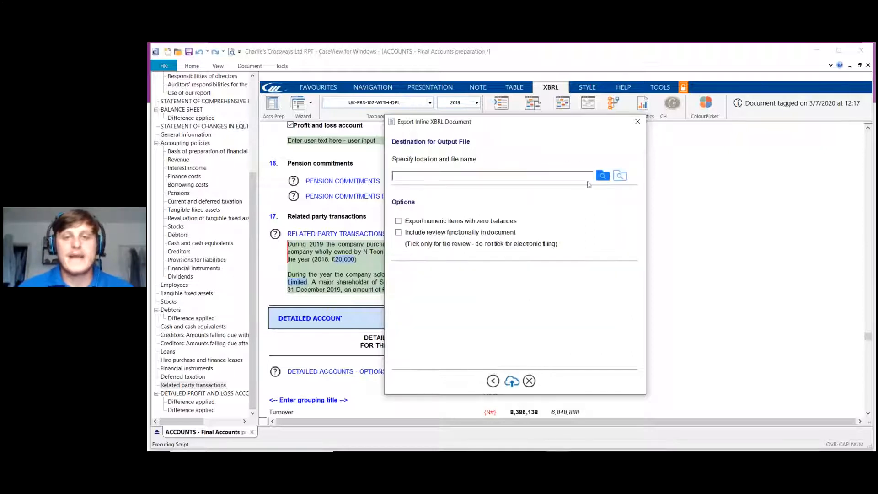
left_click(602, 176)
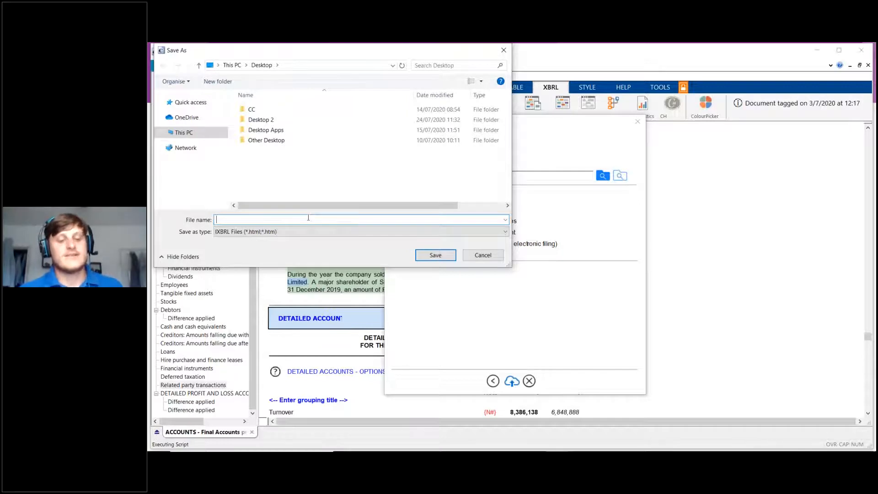
type("Webinar pa")
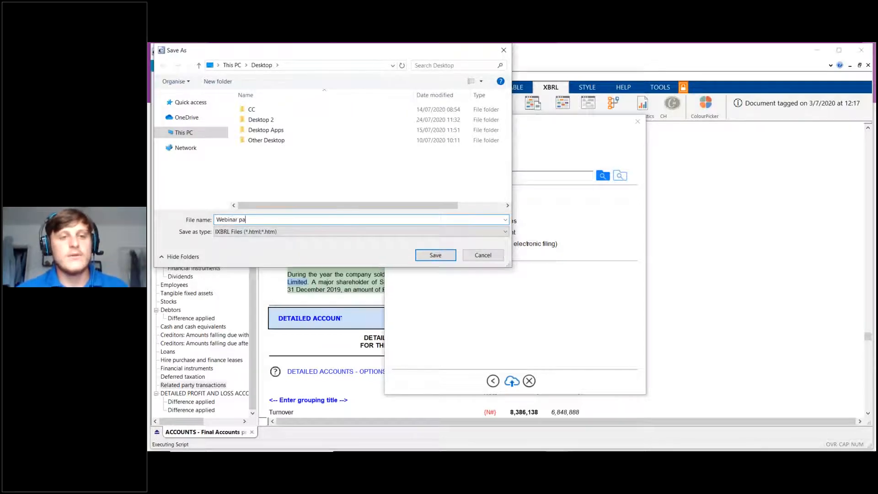
type("rt 2")
key("Return")
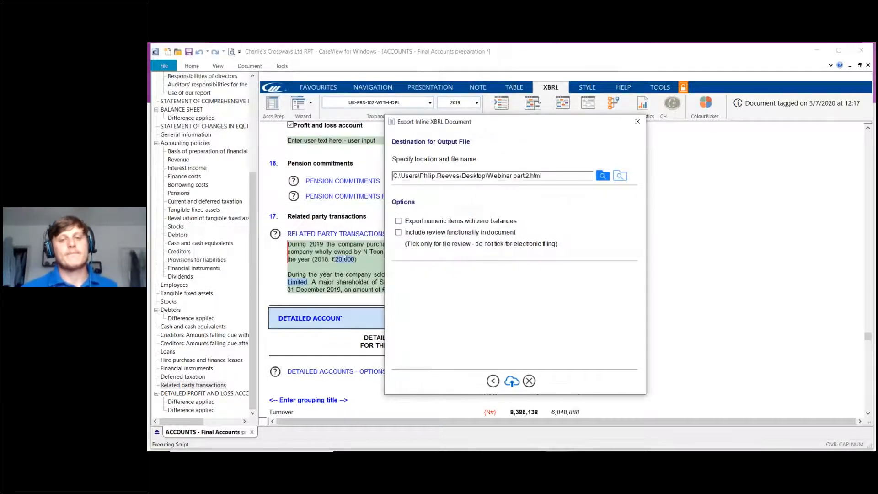
left_click(512, 382)
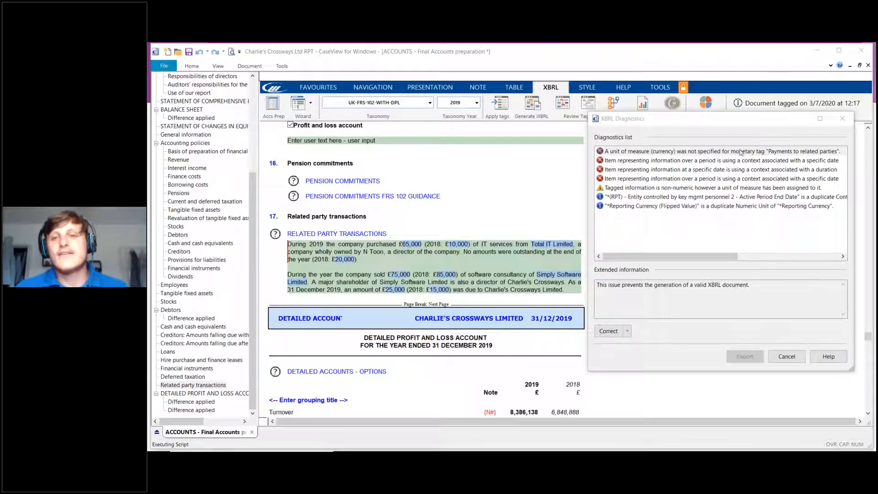
- Correct the missing currency unit error on the £65,000 Payments to related parties tag by assigning *Reporting Currency
left_click(736, 154)
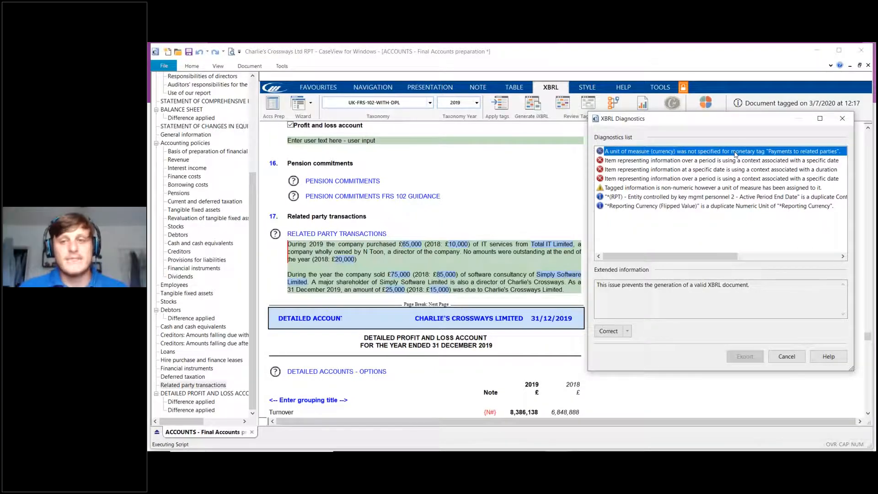
left_click(625, 329)
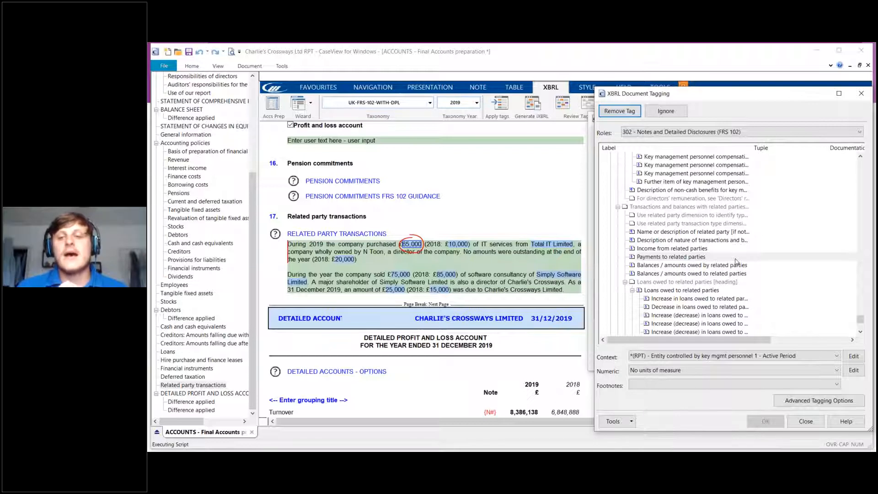
left_click(699, 371)
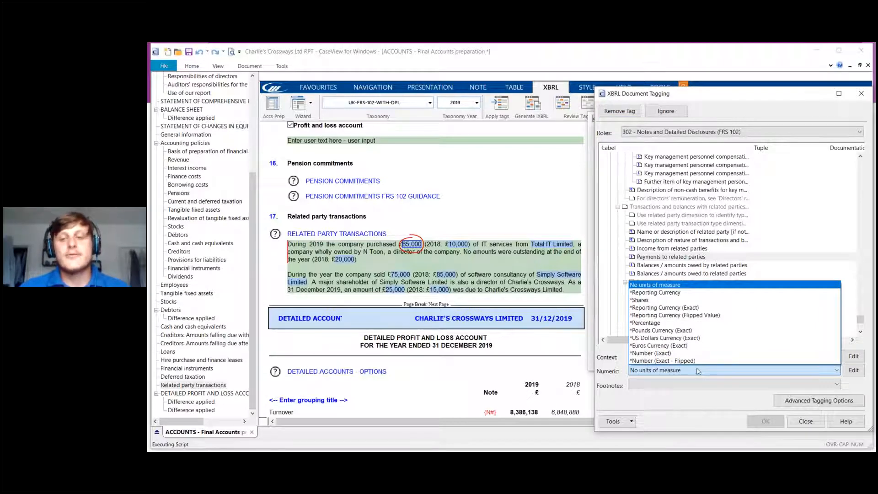
left_click(673, 294)
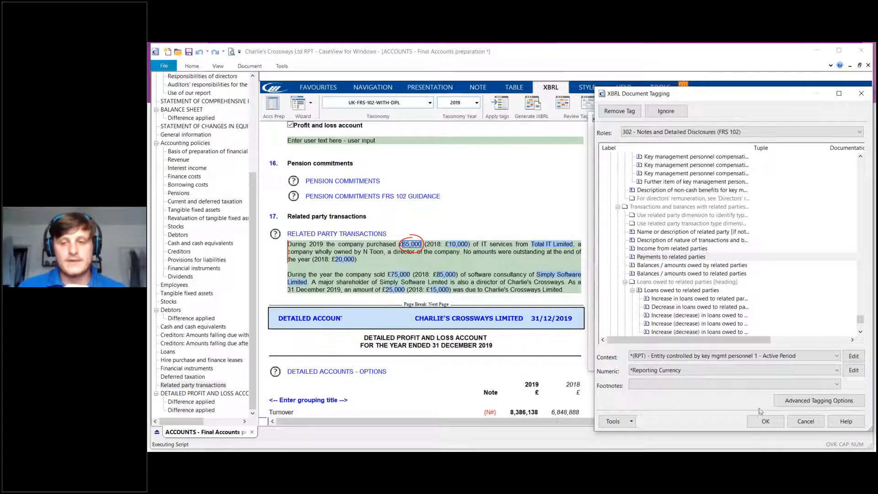
left_click(765, 422)
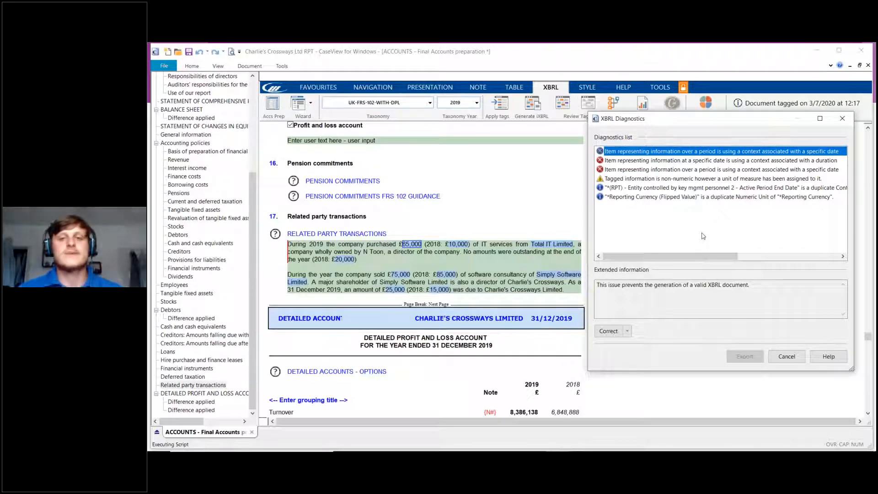
- Correct the context error on the 2018 £10,000 payments tag by assigning "*(RPT) - Entity controlled by key mgmt personnel 1 - Prior Period"
left_click(615, 334)
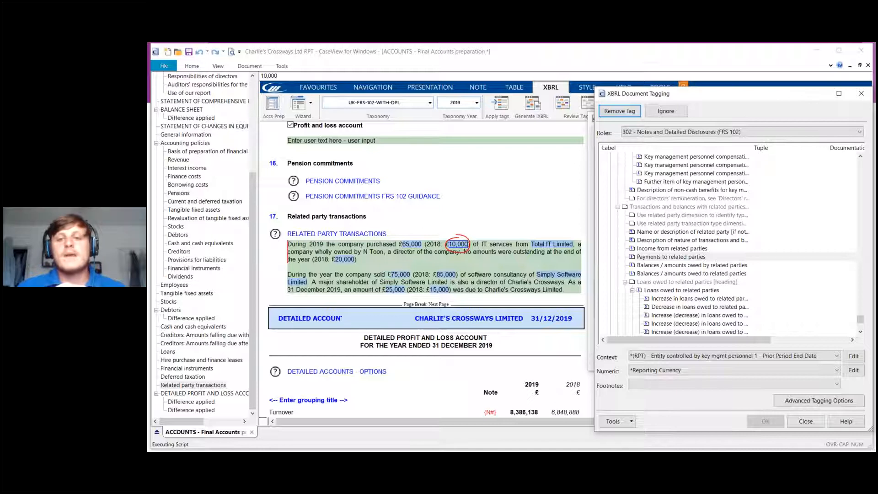
left_click(666, 258)
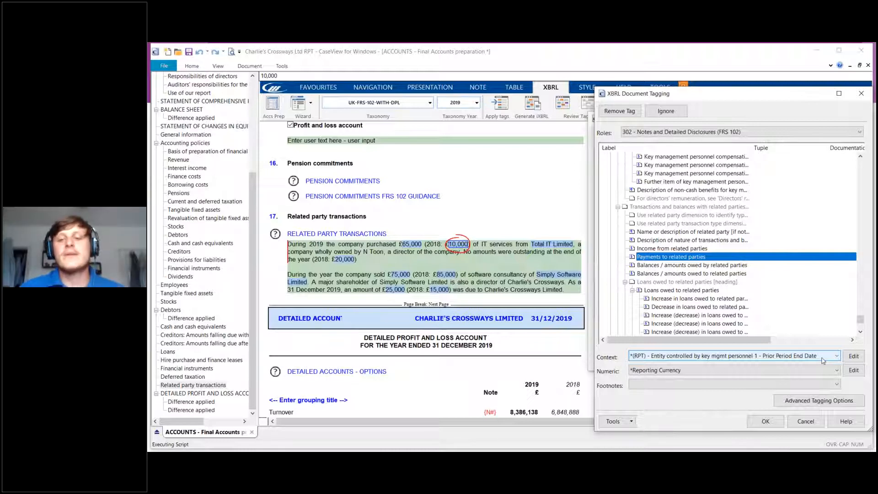
left_click(823, 359)
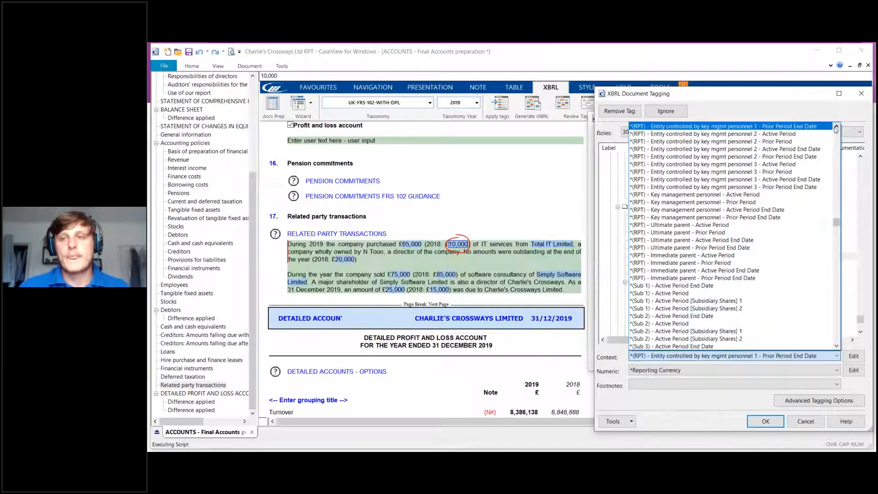
left_click(837, 126)
left_click(836, 127)
left_click(837, 126)
left_click(837, 126)
left_click(836, 127)
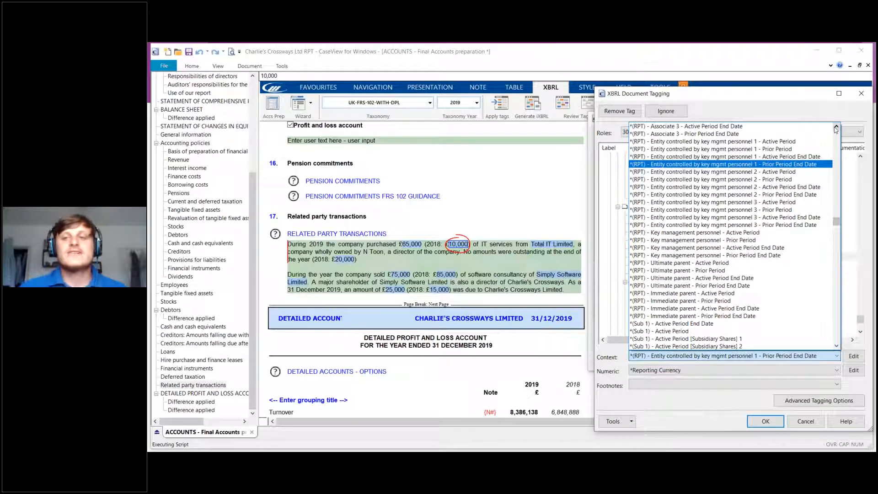
left_click(792, 150)
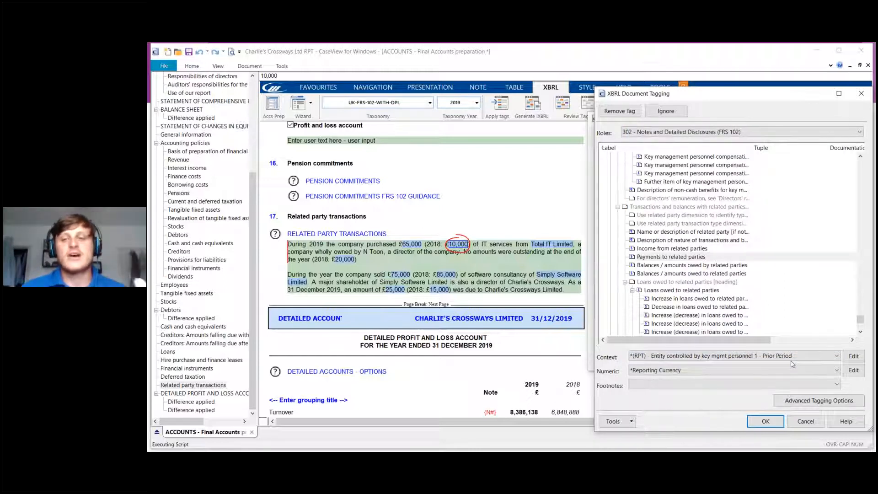
left_click(762, 422)
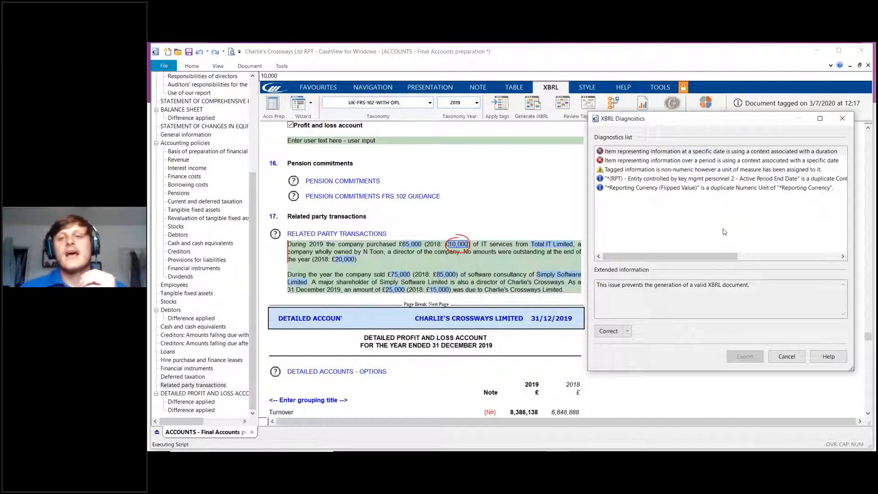
- Correct the specific-date error on the 2018 £20,000 balance tag by assigning the key mgmt personnel 1 - Prior Period End Date context
left_click(705, 155)
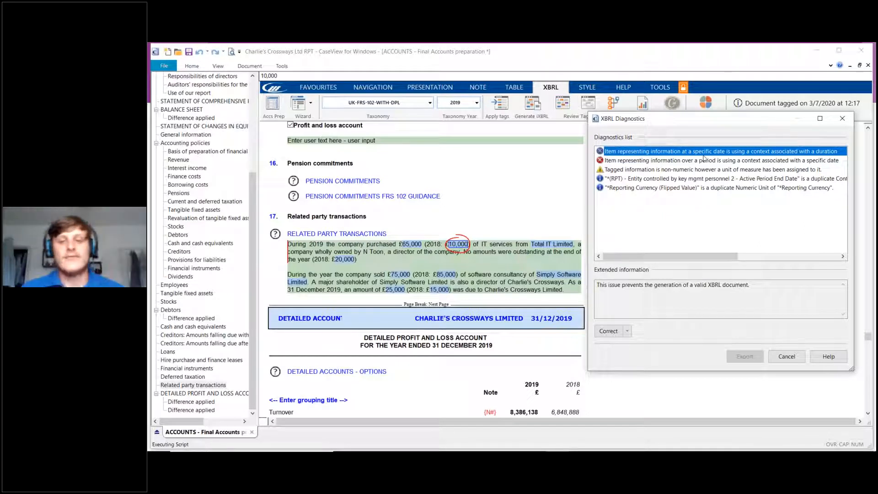
left_click(608, 330)
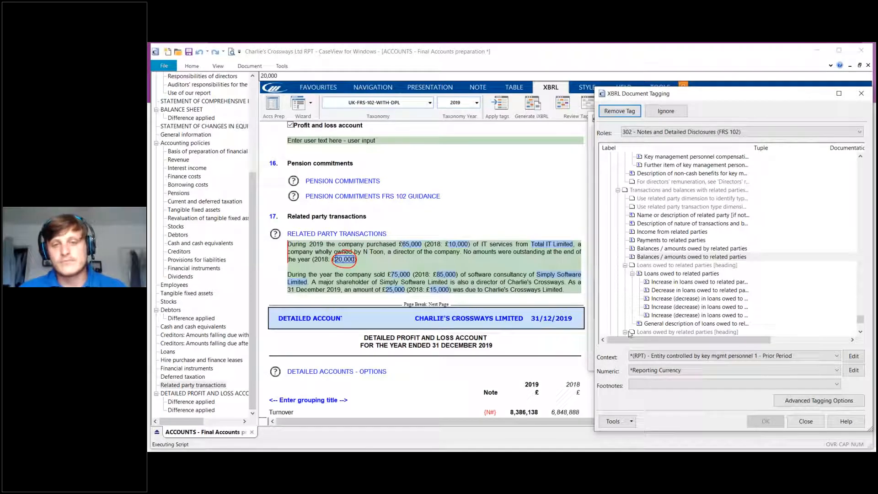
left_click(676, 259)
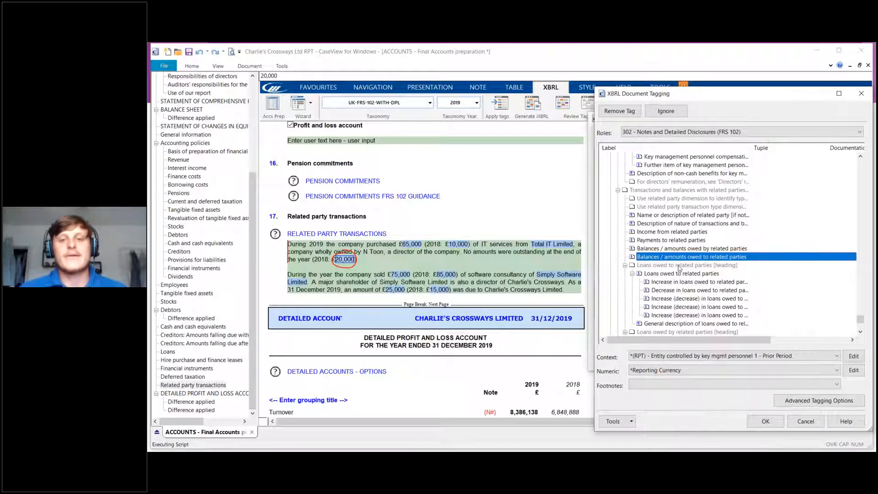
left_click(804, 357)
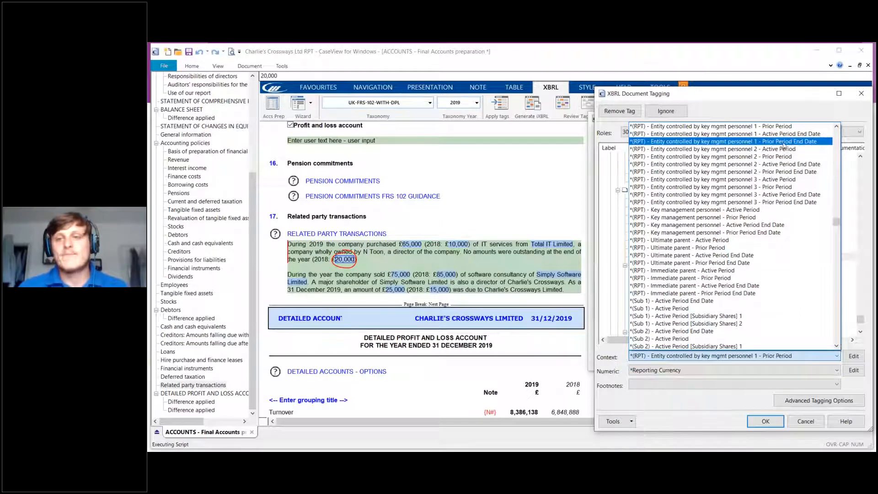
left_click(784, 145)
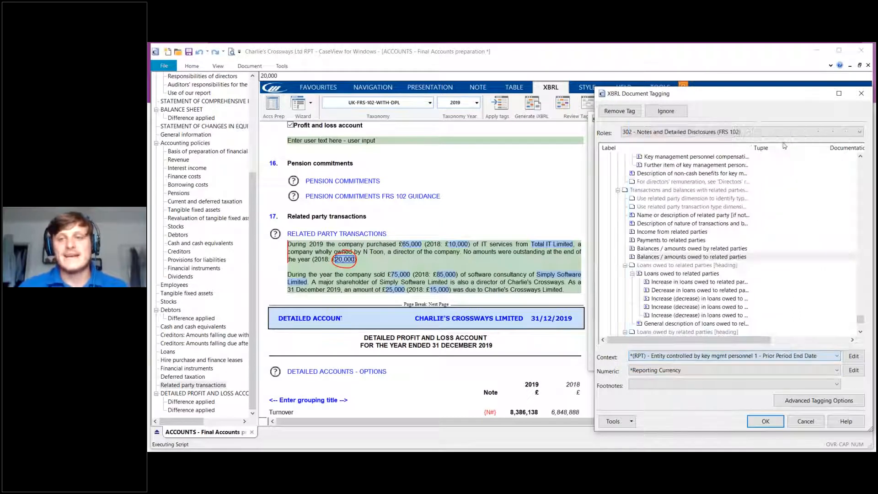
left_click(789, 356)
left_click(837, 126)
left_click(837, 127)
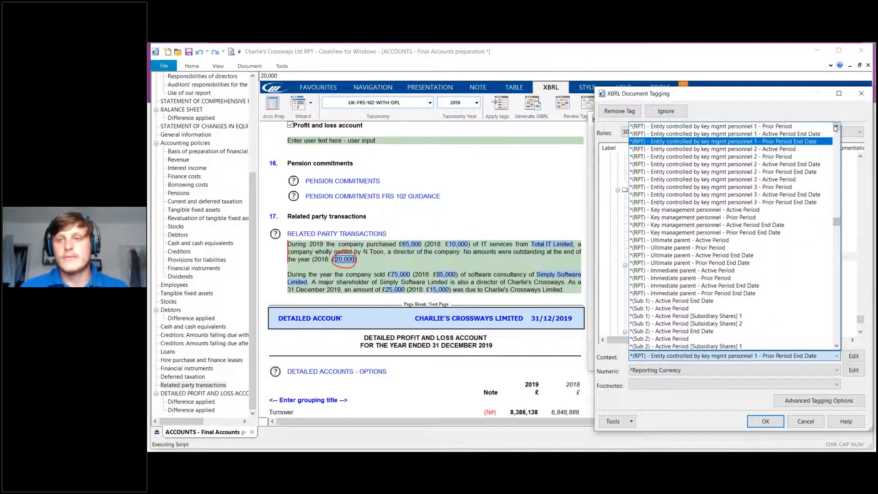
left_click(837, 126)
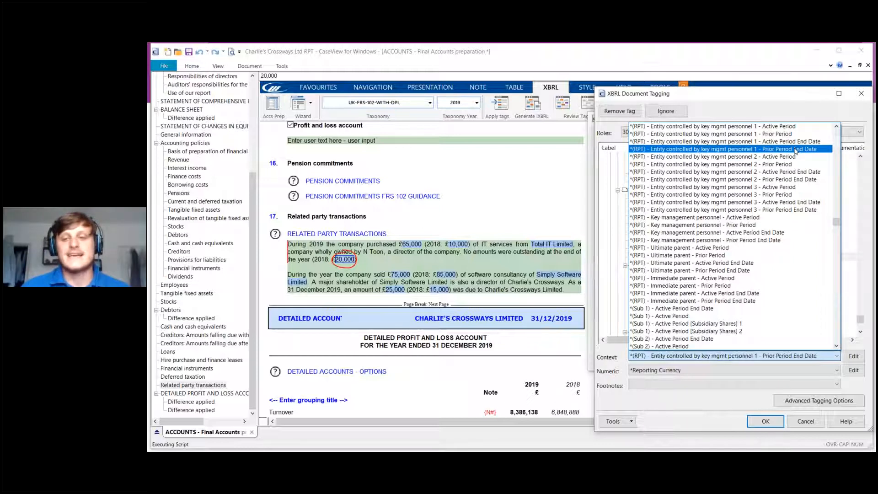
left_click(796, 149)
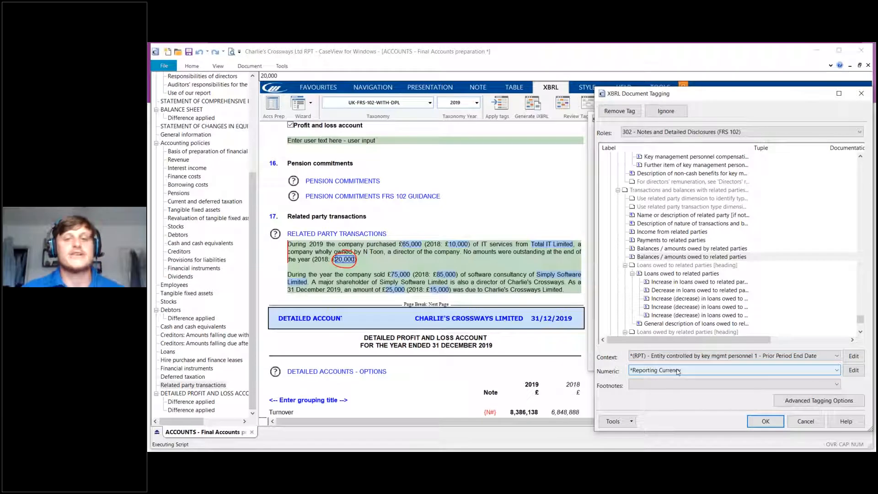
left_click(766, 422)
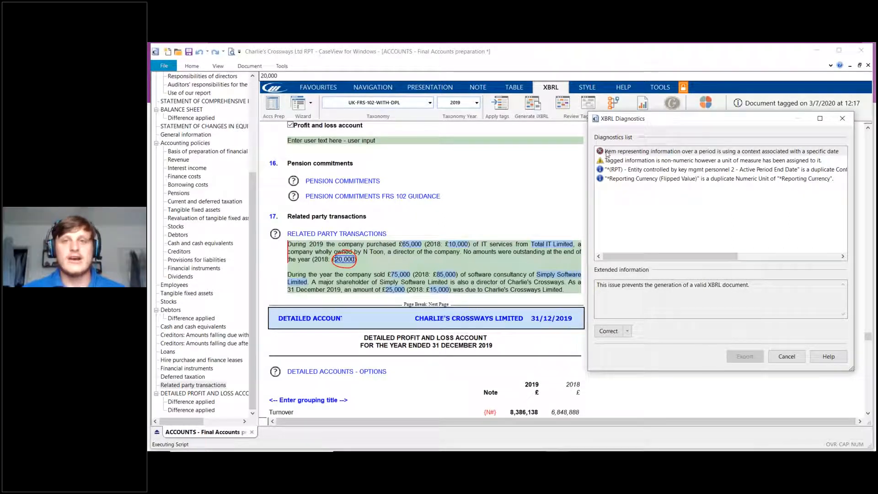
- Open the over-a-period context error on the £75,000 Income from related parties tag for correction and review the available contexts
left_click(647, 152)
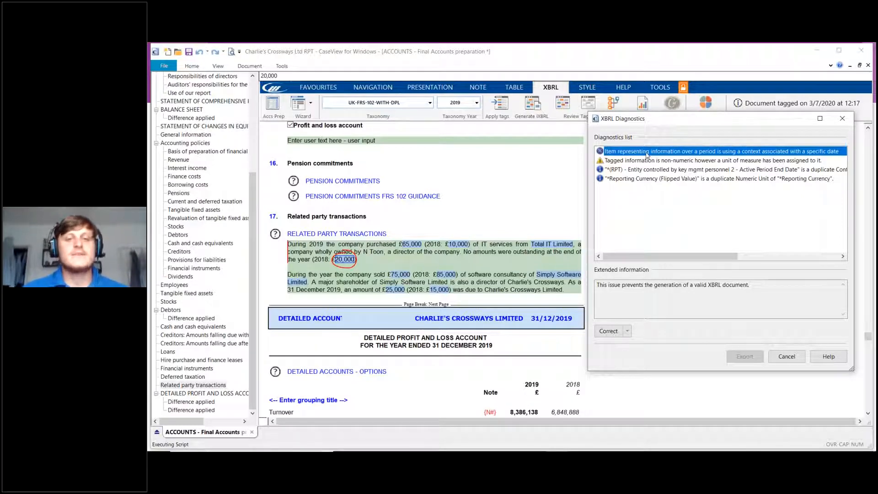
left_click(609, 331)
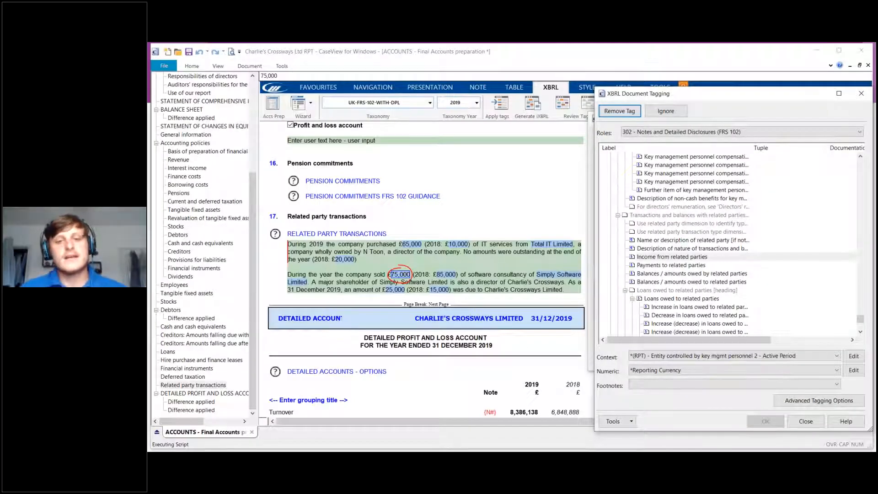
left_click(700, 259)
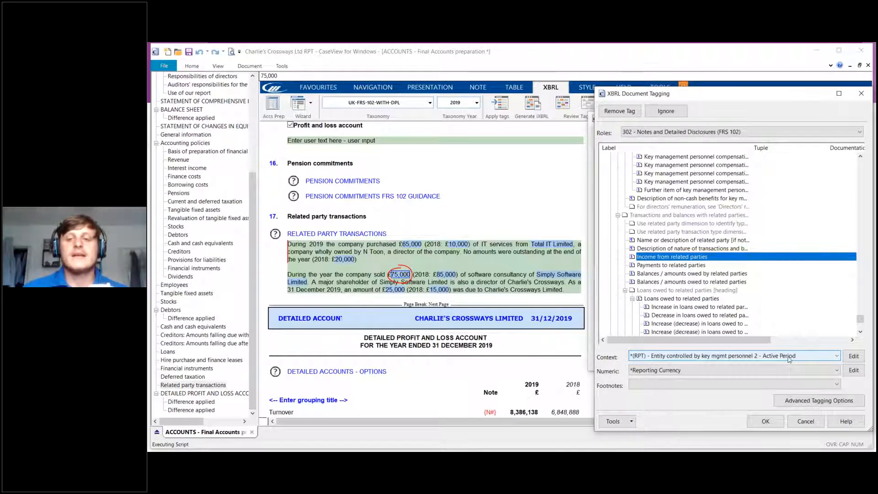
left_click(788, 357)
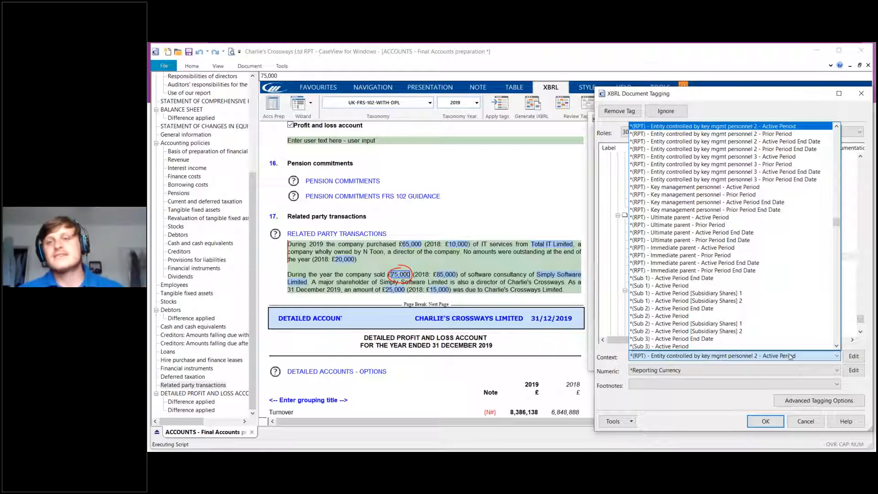
left_click(837, 126)
left_click_drag(837, 127, 837, 129)
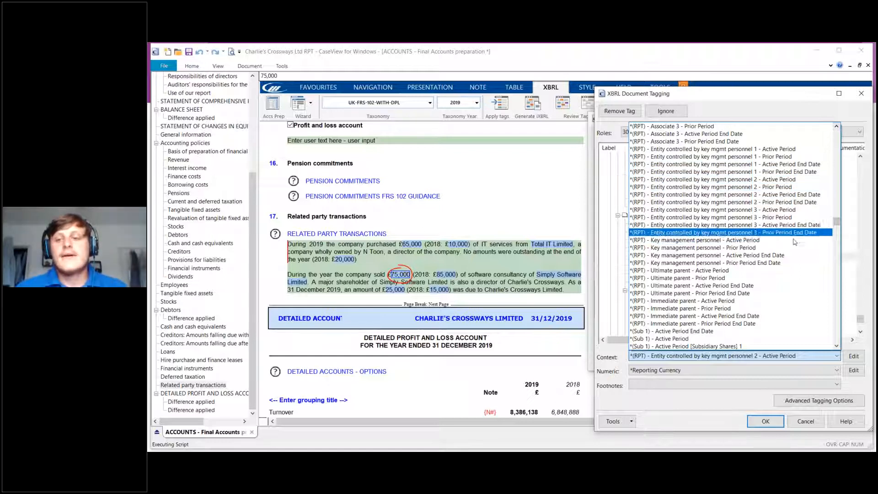
left_click(609, 354)
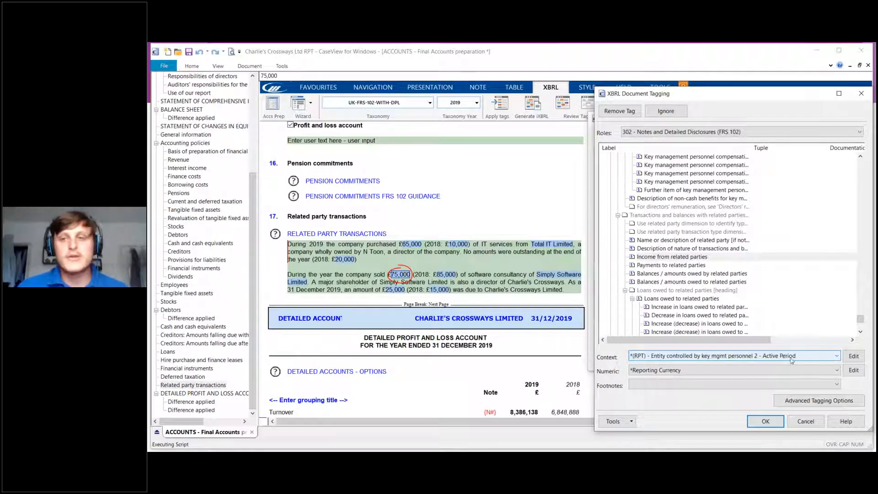
- Set the "*(RPT) - Entity controlled by key mgmt personnel 2 - Active Period" context to apply to the full period and accept the £75,000 tag correction
left_click(857, 360)
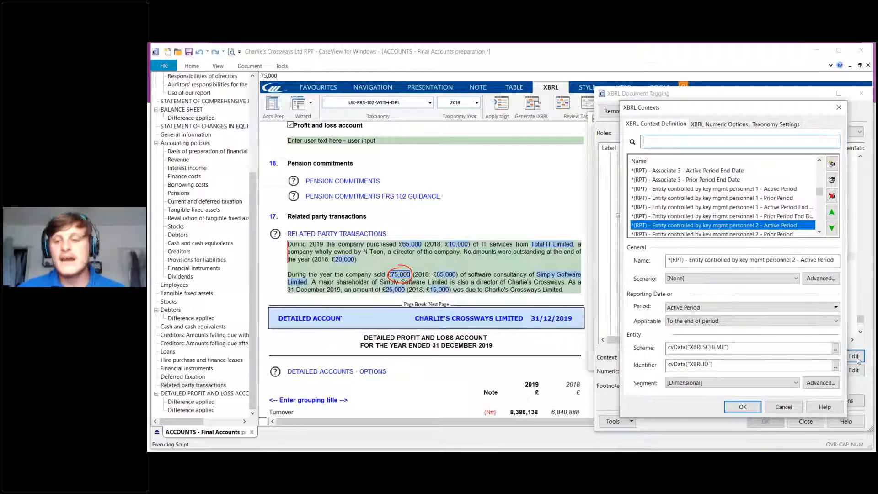
key("Escape")
left_click(862, 357)
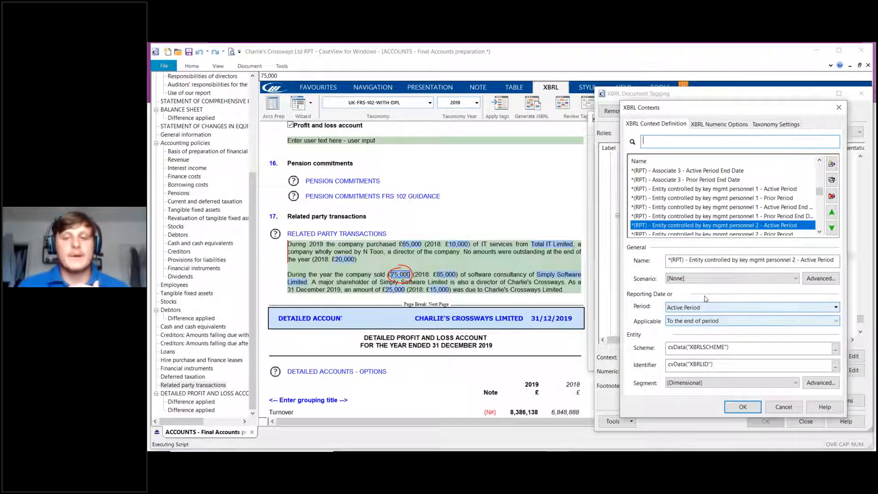
left_click(699, 323)
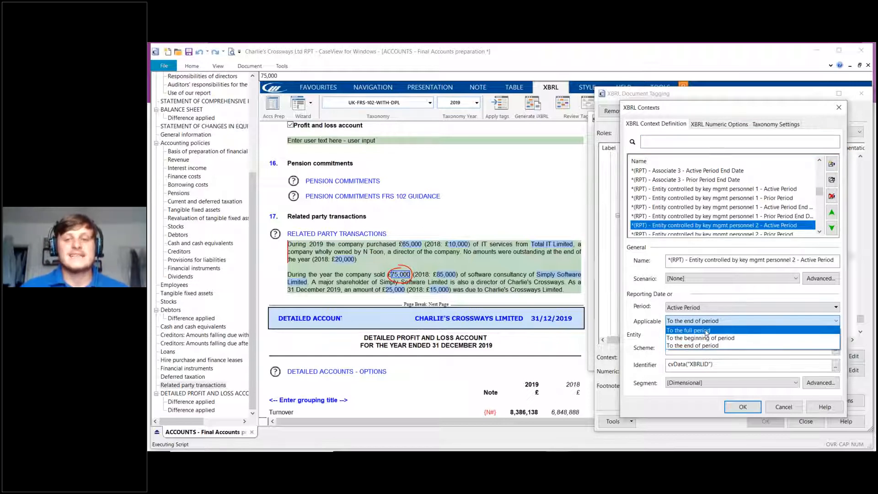
left_click(731, 331)
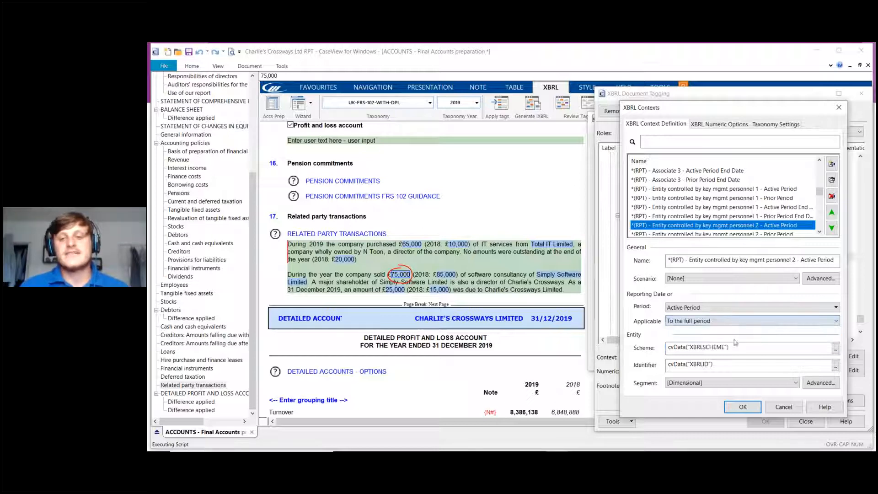
left_click(742, 408)
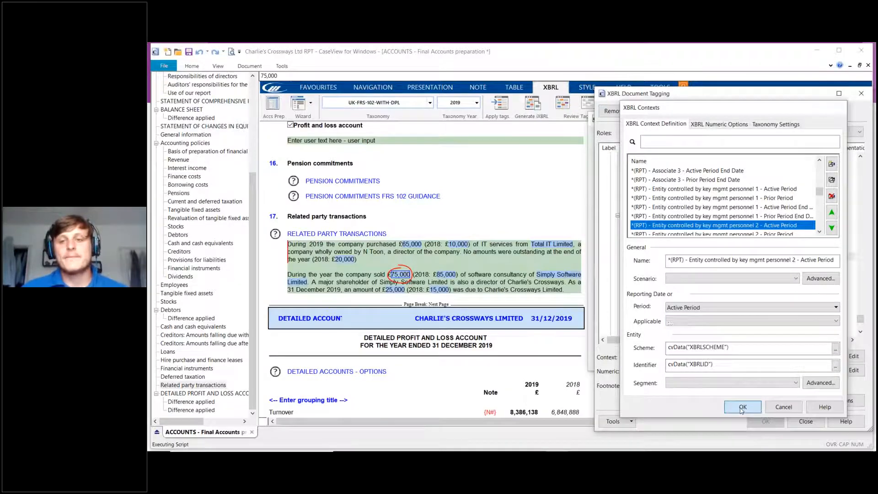
left_click(764, 420)
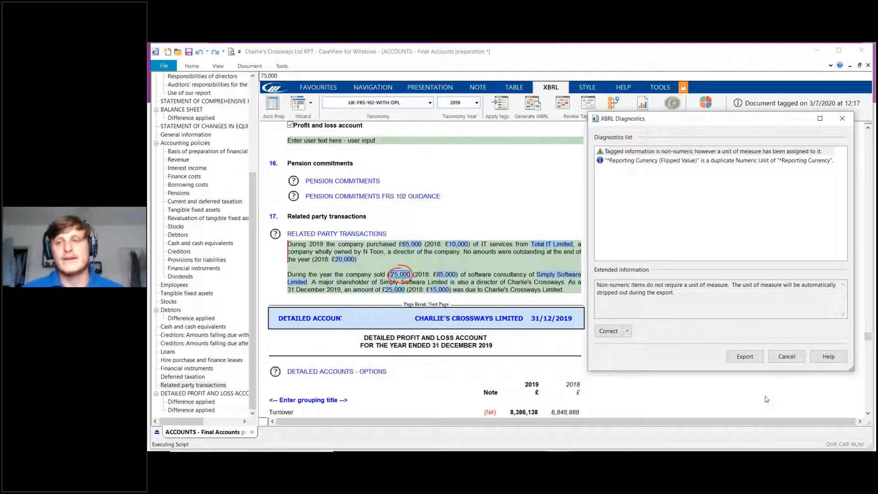
- Correct the unit-of-measure warning on the non-numeric Total IT Limited tag by assigning "No units of measure"
left_click(724, 152)
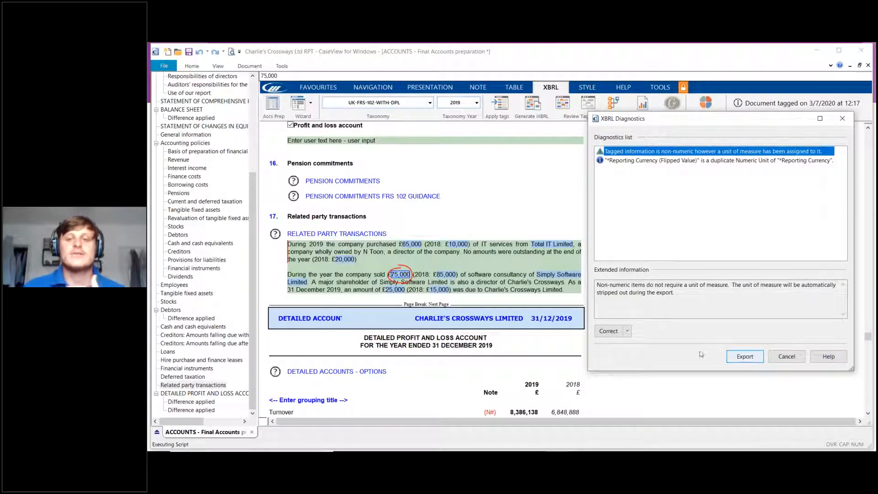
left_click(608, 331)
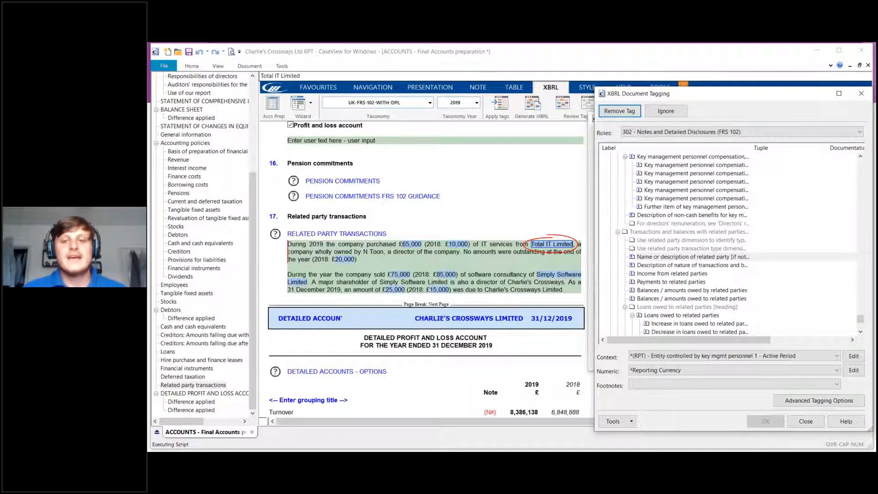
left_click(667, 374)
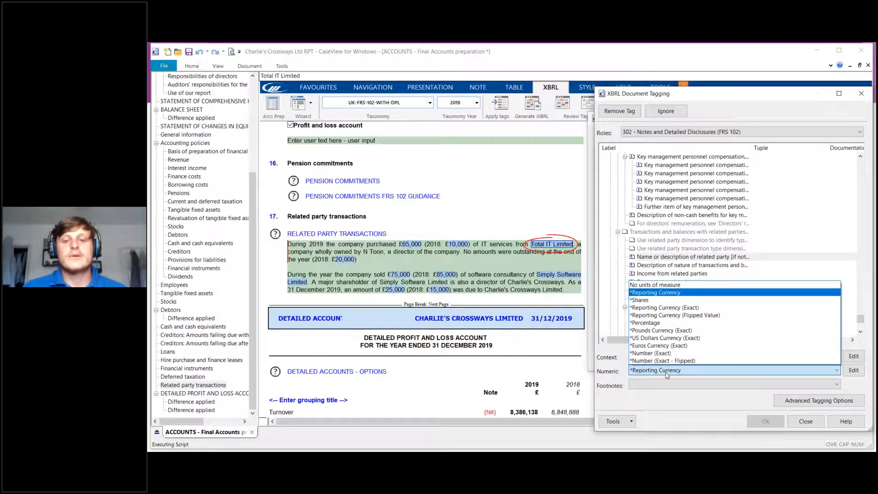
left_click(668, 285)
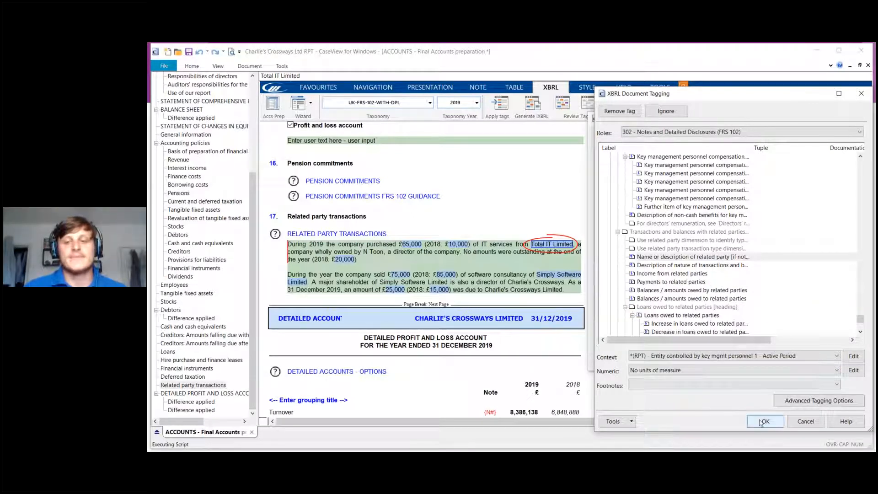
left_click(764, 421)
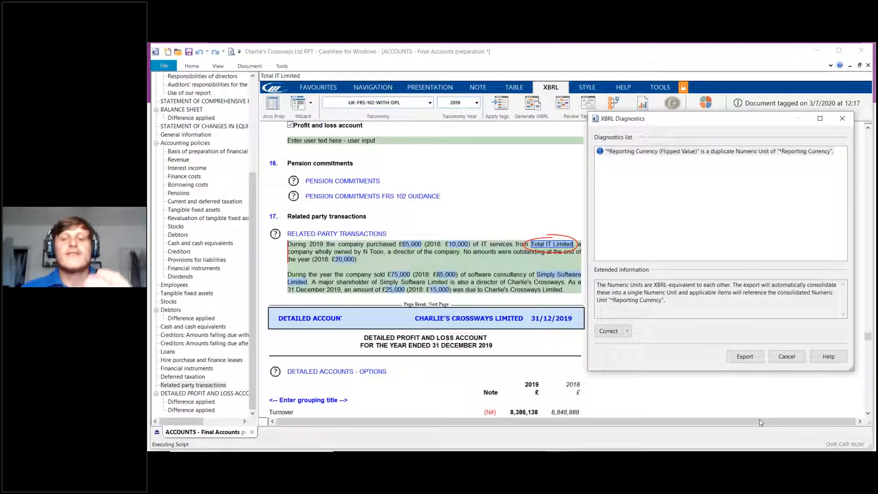
- Proceed with the iXBRL export from the diagnostics and switch to the presentation slides
left_click(753, 359)
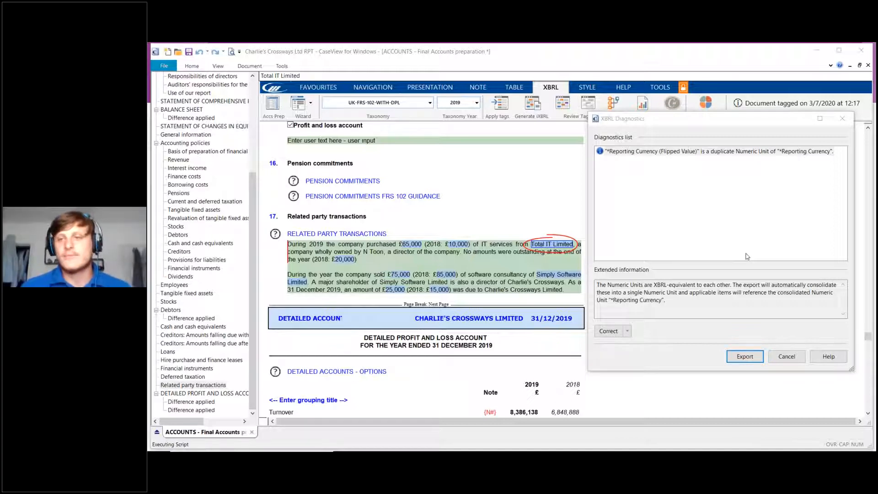
key("alt+Tab")
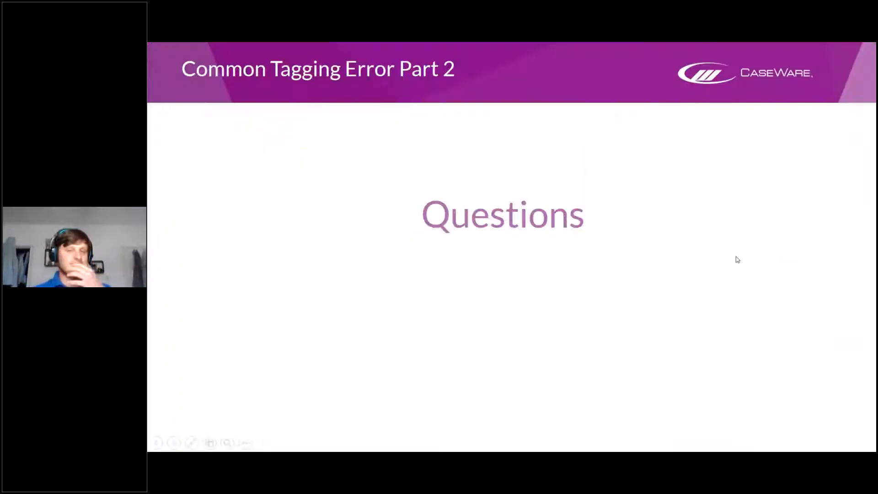
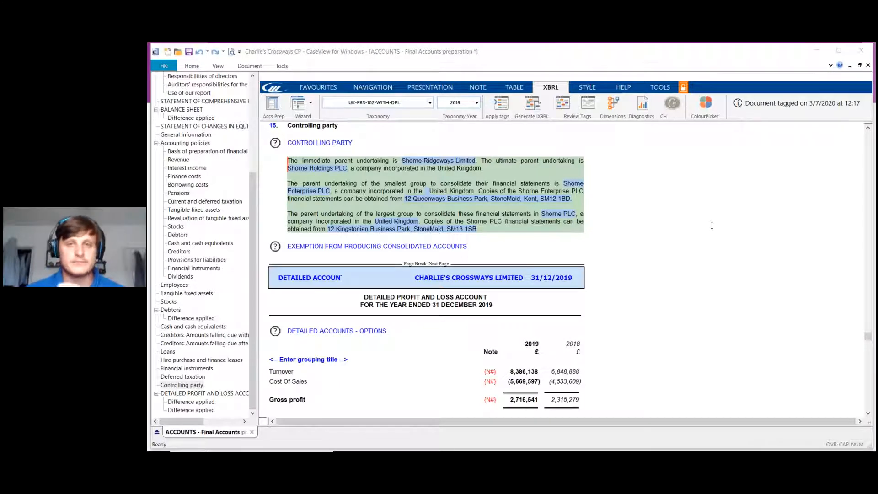
- Try to export the controlling party accounts as an HMRC iXBRL file named "Webinar Pat" on the Desktop
left_click(642, 218)
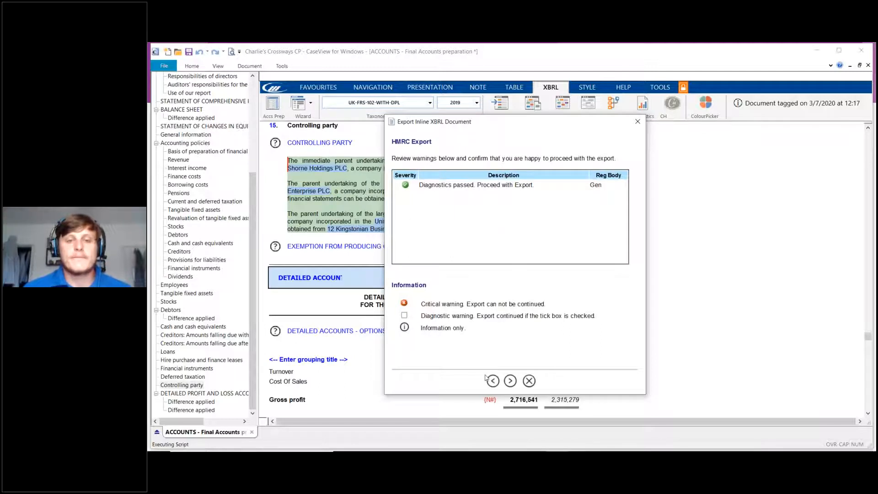
left_click(514, 381)
left_click(603, 177)
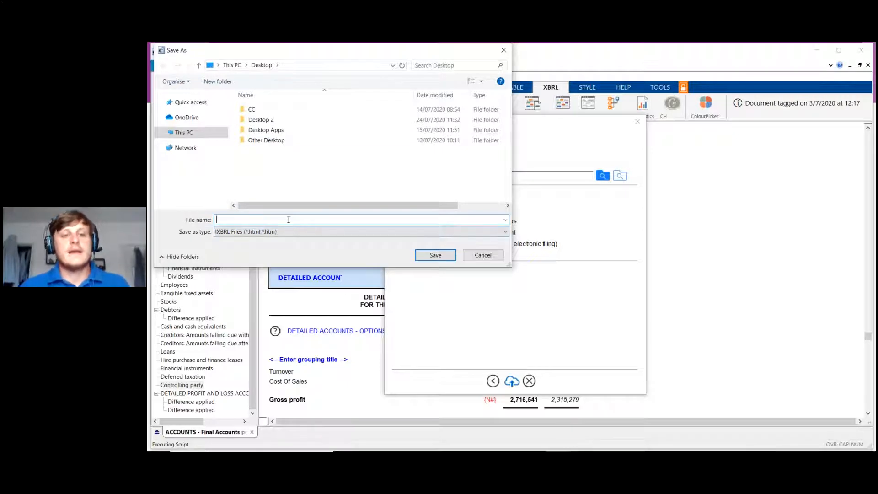
type("Webina")
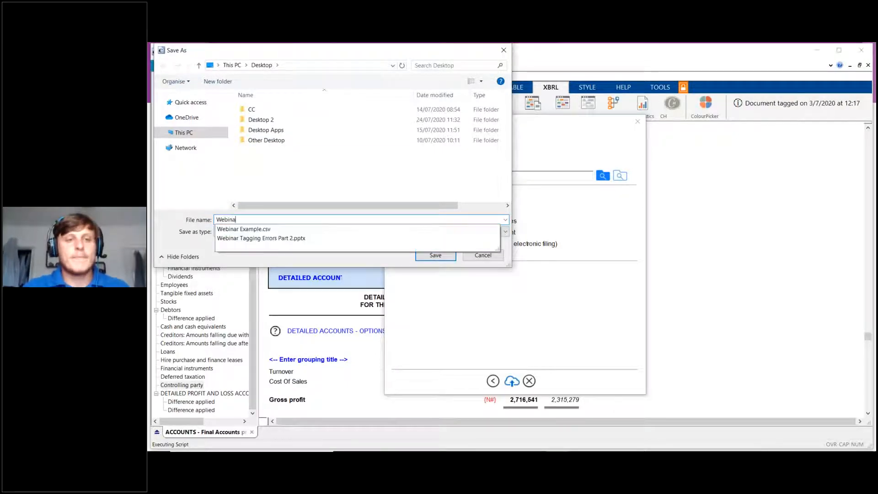
type("r Pat")
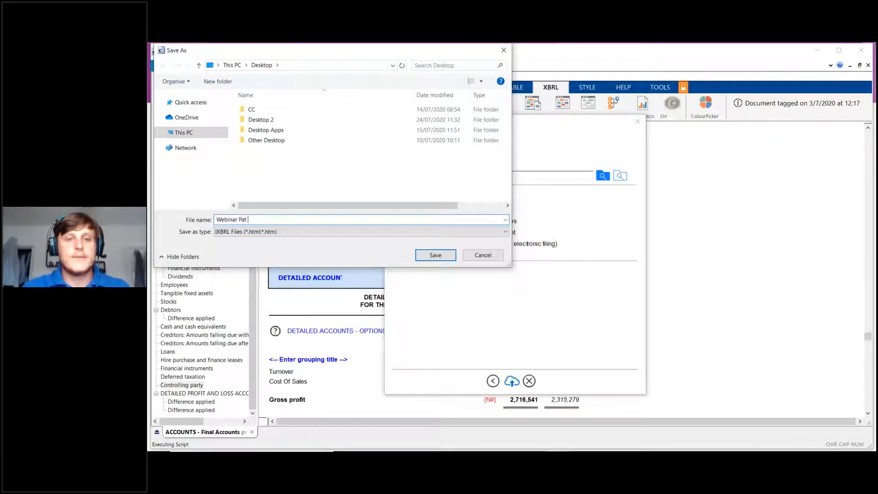
key("Return")
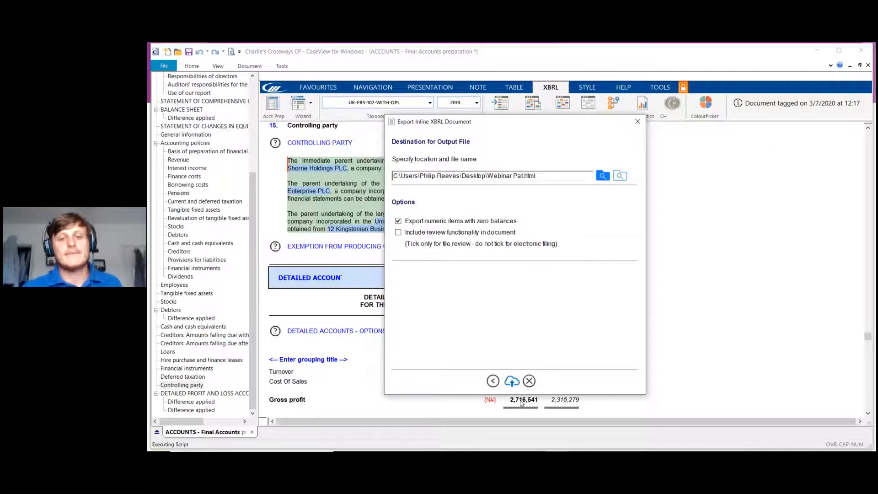
left_click(512, 381)
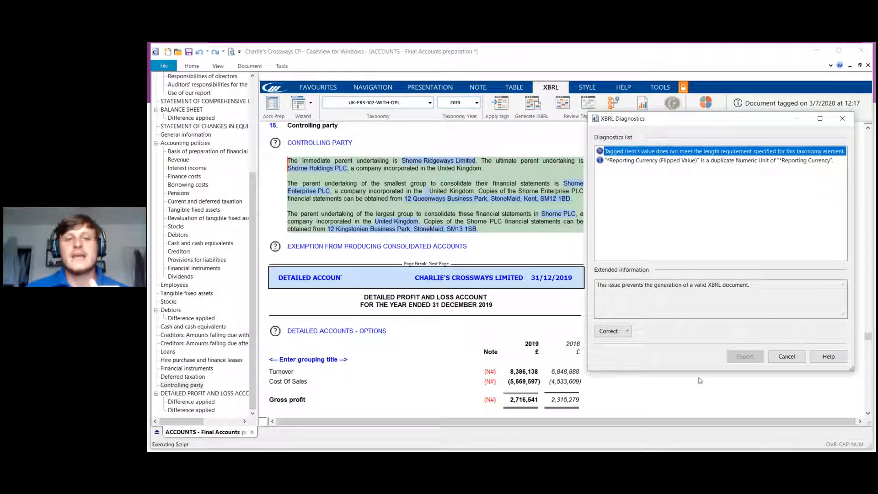
- Examine the length-requirement error on the largest group's United Kingdom country tag, and cancel out of the tagging and diagnostics
left_click(616, 331)
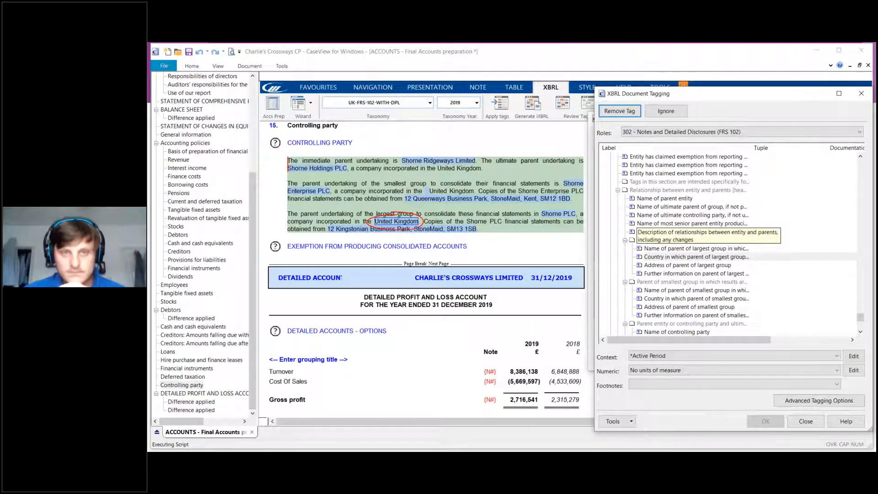
left_click(696, 259)
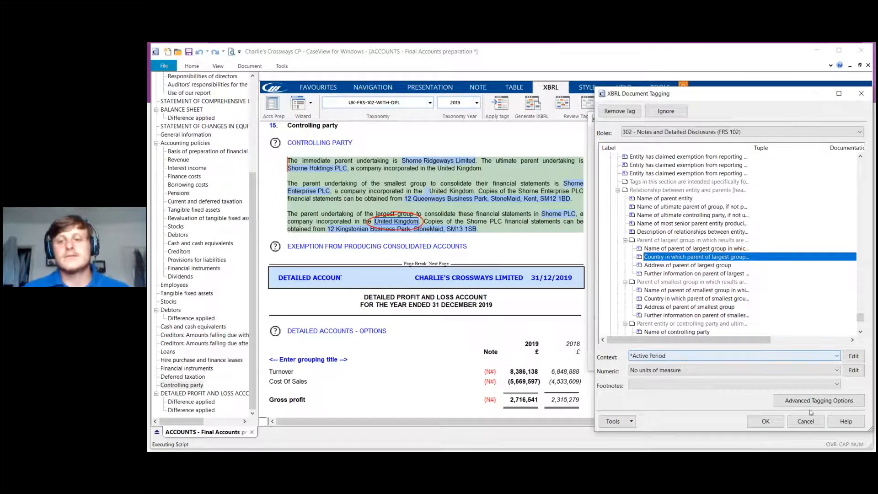
left_click(803, 423)
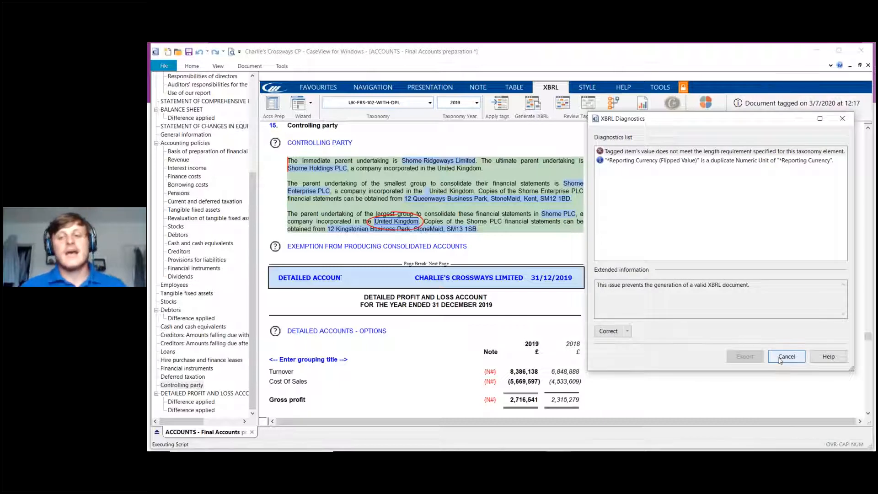
left_click(780, 358)
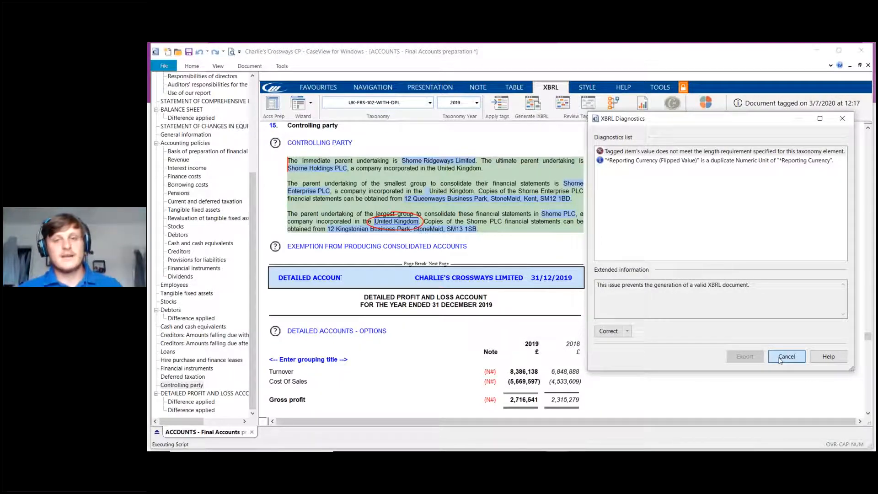
left_click(554, 284)
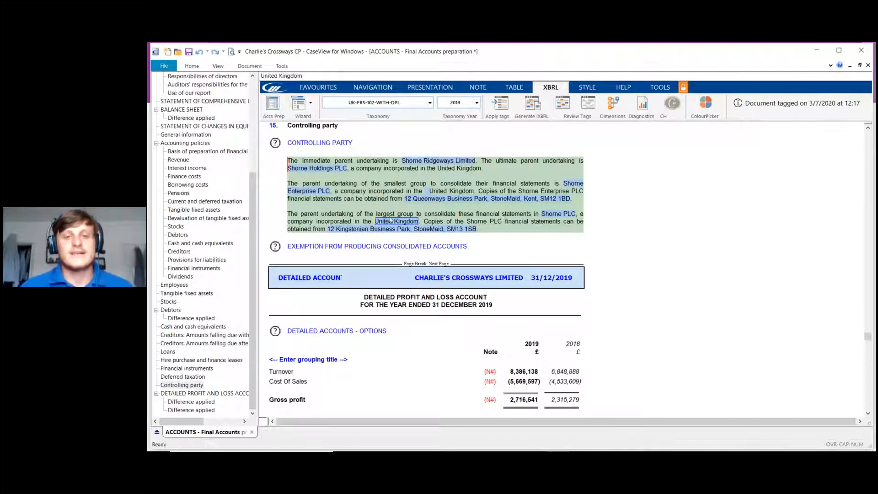
- Override the tagged country cell in the largest-group paragraph so it is empty, keeping United Kingdom as plain text beside it
left_click_drag(304, 76, 248, 72)
key("Delete")
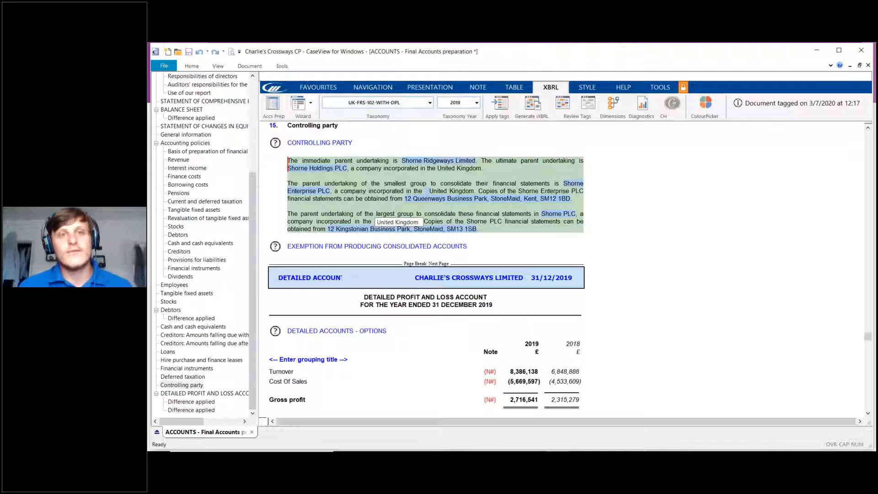
key("Return")
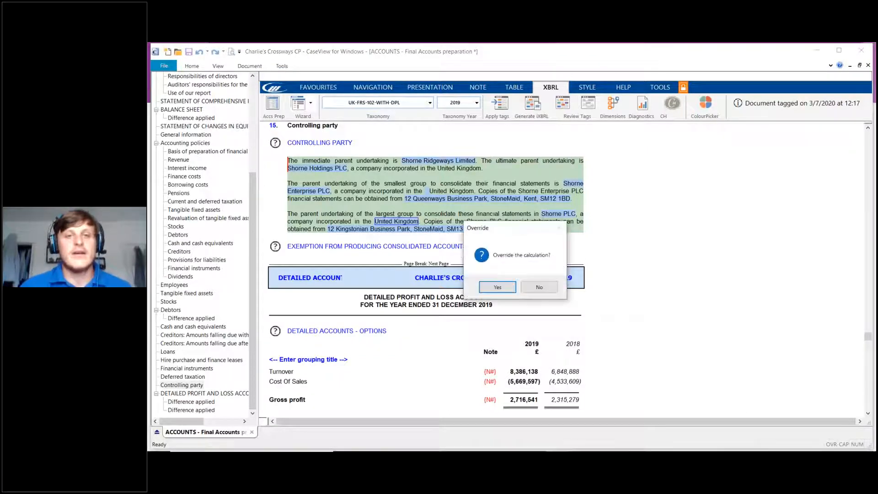
left_click(490, 286)
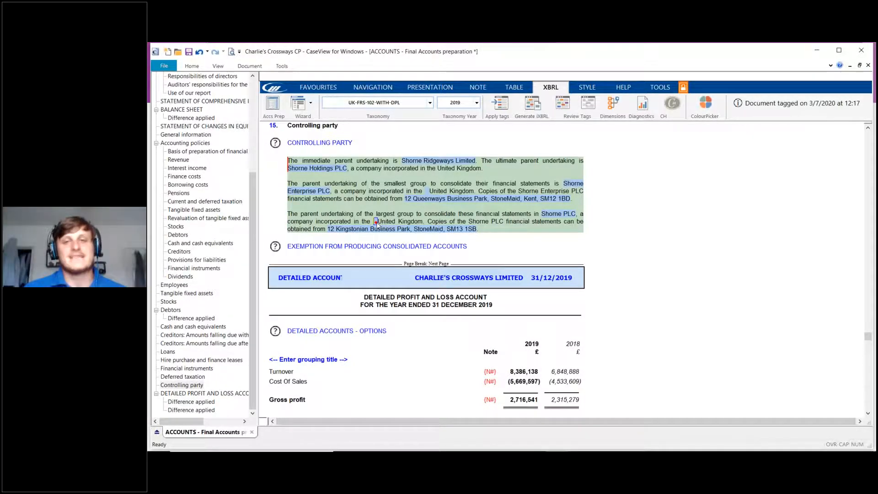
- Export the controlling party accounts as an HMRC iXBRL file named "Webinar Part 2" on the Desktop
left_click(532, 104)
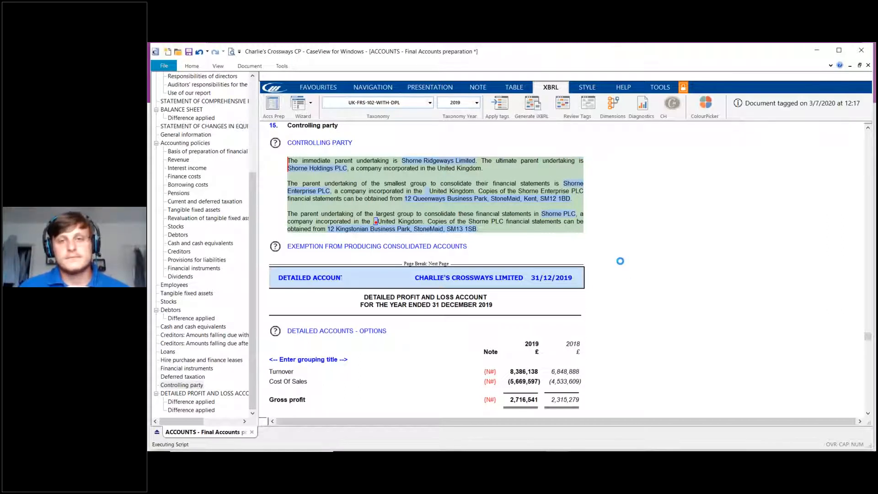
left_click(420, 231)
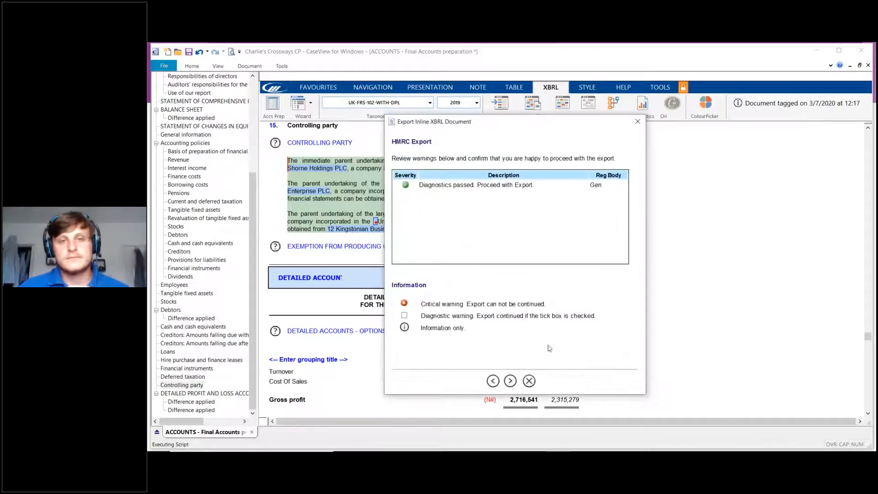
left_click(510, 381)
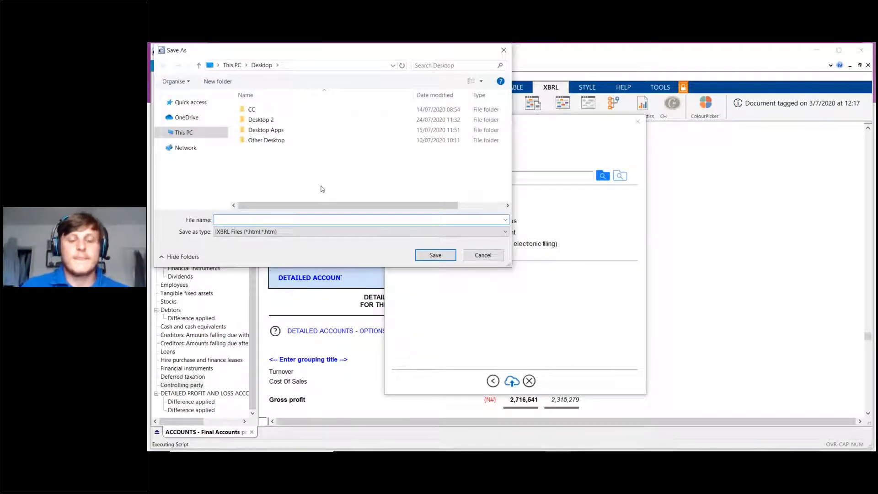
type("We")
type("nar ")
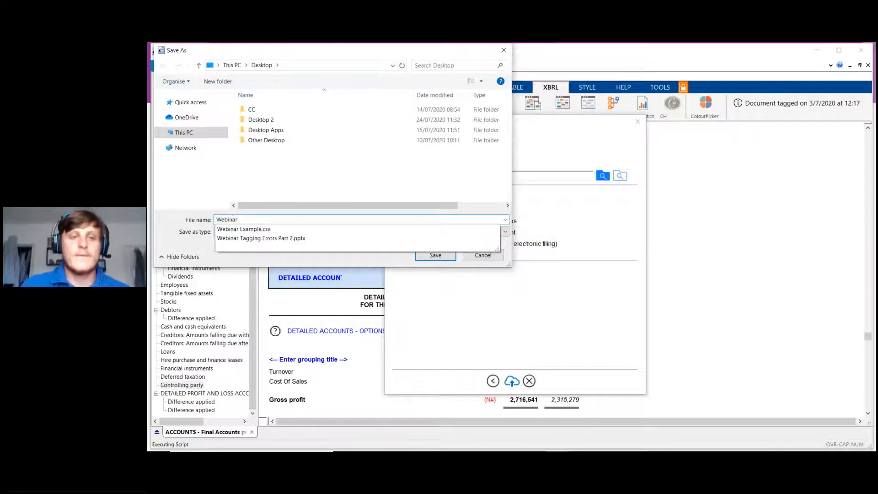
type("Part 2")
key("Return")
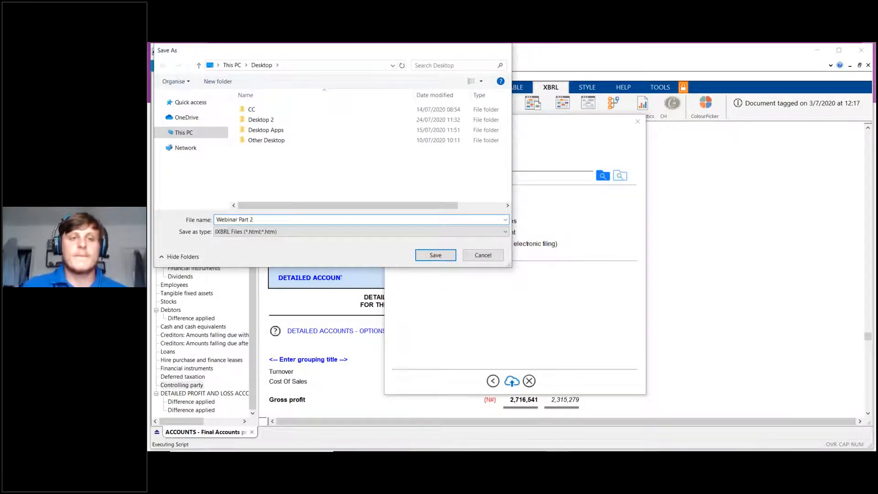
left_click(513, 381)
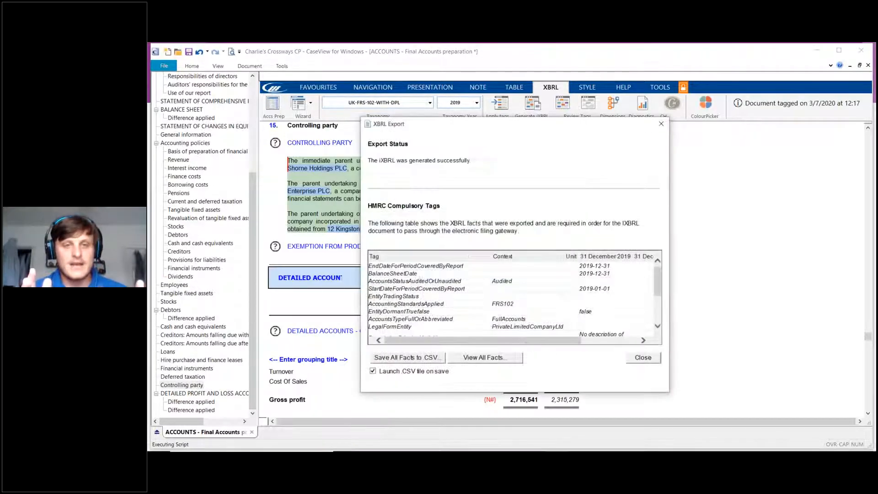
left_click_drag(539, 130, 692, 128)
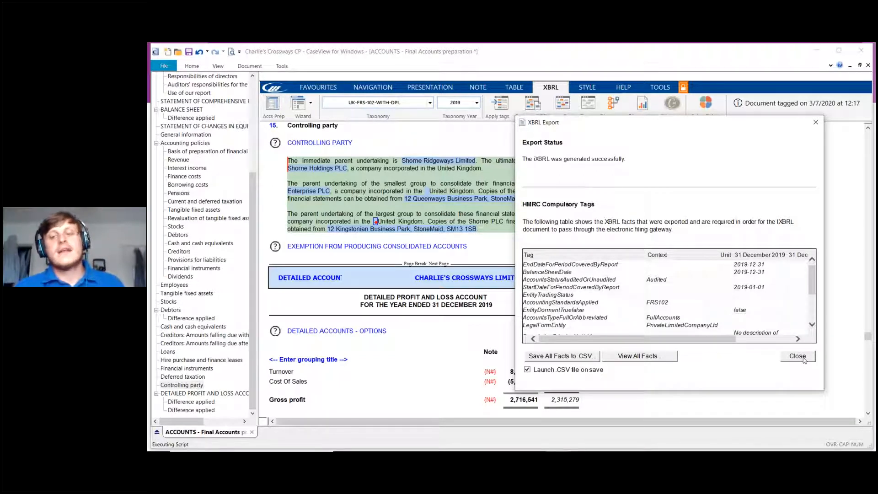
key("super")
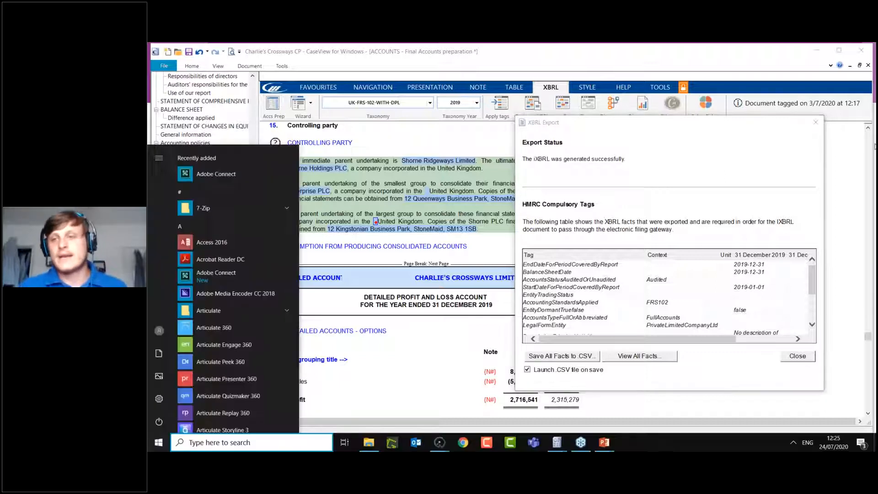
key("Escape")
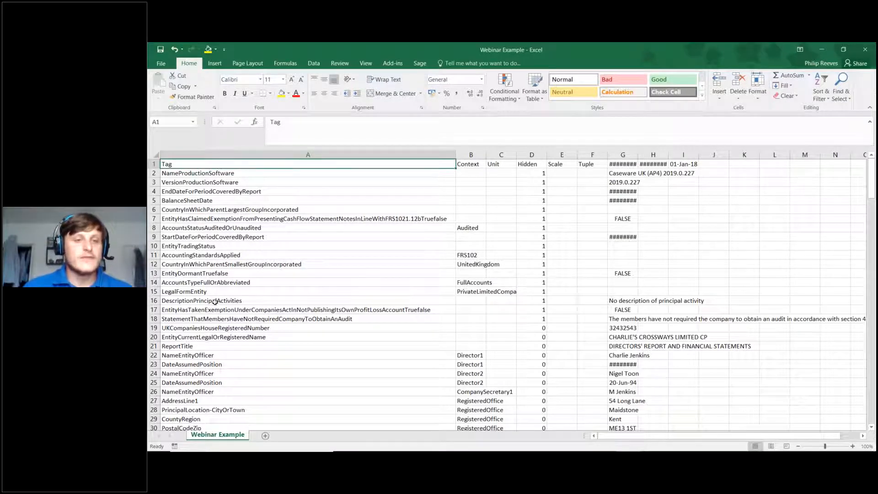
- In the Webinar Example workbook, shade the CountryInWhichParentSmallestGroupIncorporated row grey and select its context cell
left_click(202, 265)
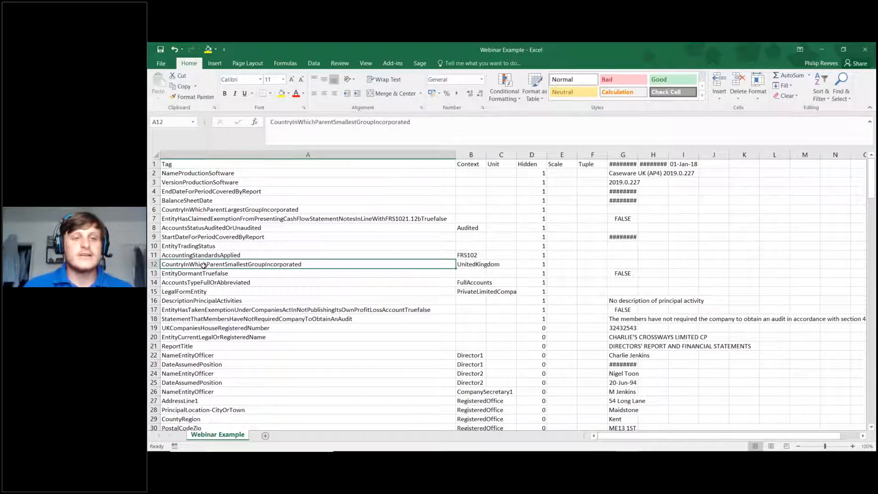
left_click(154, 264)
left_click(289, 93)
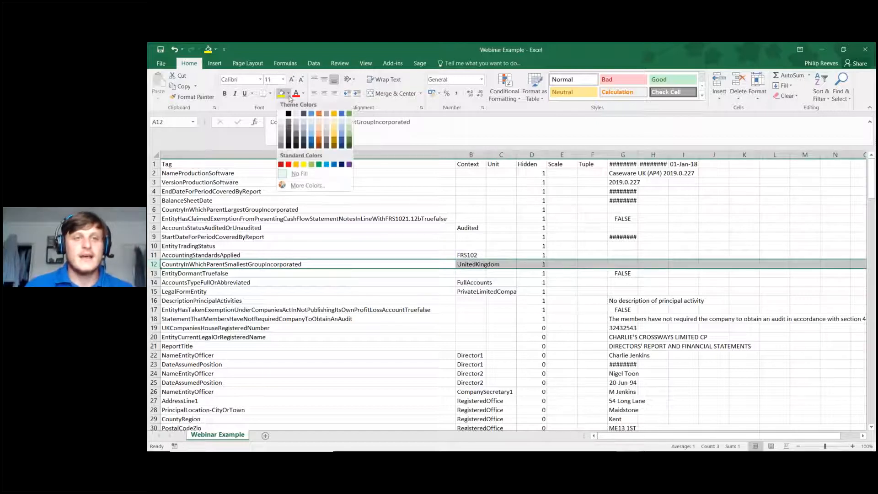
left_click(295, 123)
left_click(315, 269)
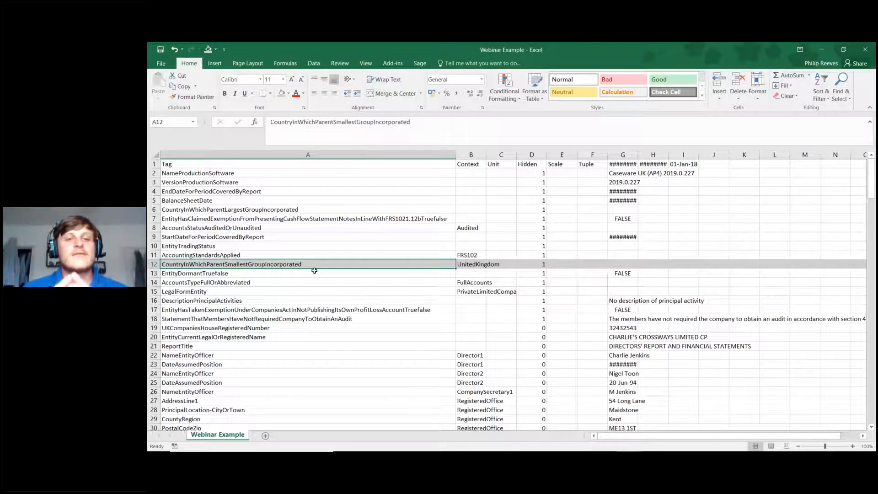
left_click(470, 263)
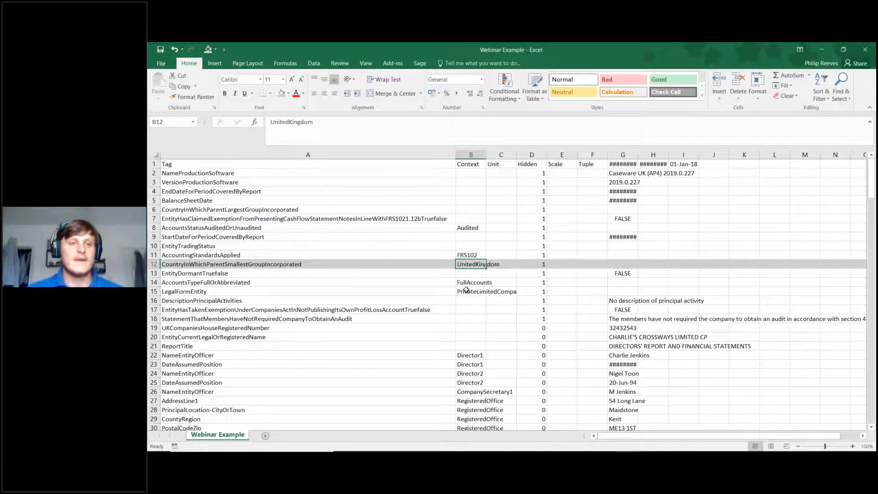
- Shade the CountryInWhichParentLargestGroupIncorporated row grey and select its context cell
left_click(154, 210)
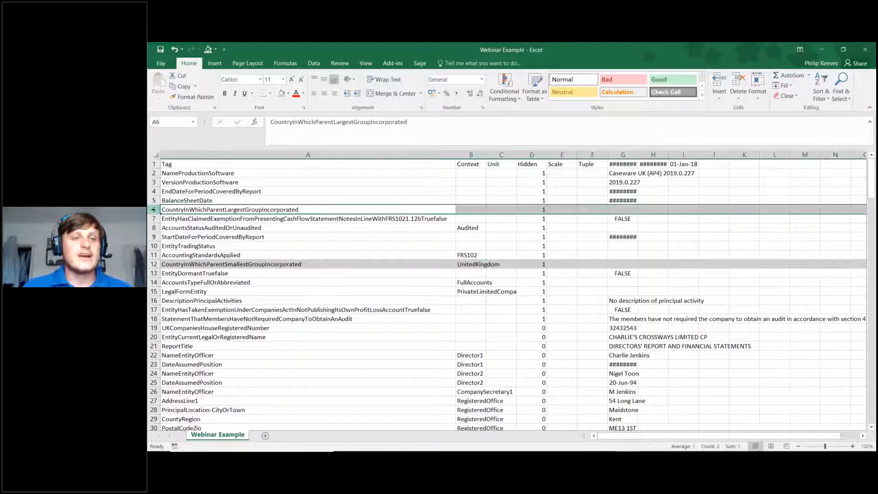
left_click(281, 95)
left_click(472, 209)
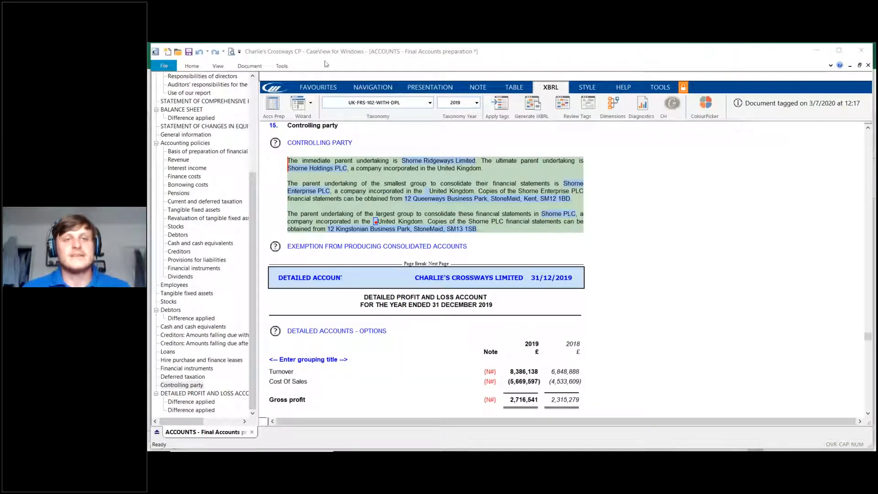
- Switch back to the accounts in CaseView and open XBRL document tagging for the blank country cell in the largest-group paragraph
left_click(503, 139)
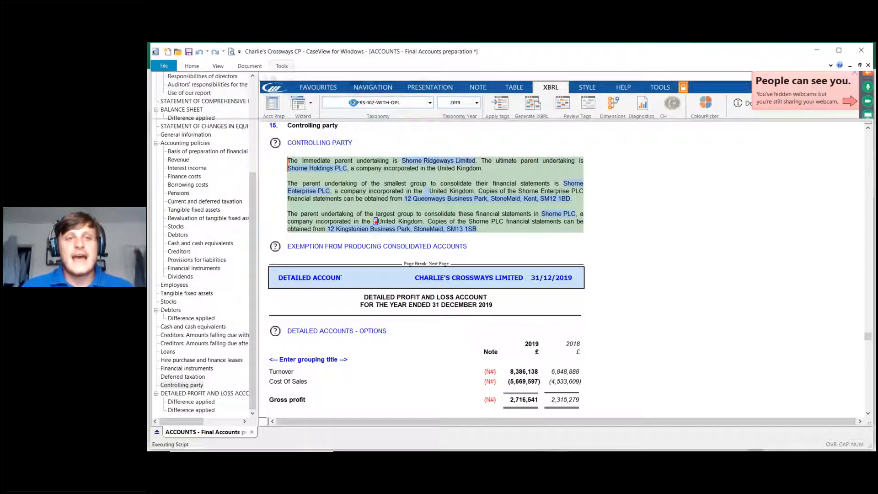
left_click(355, 102)
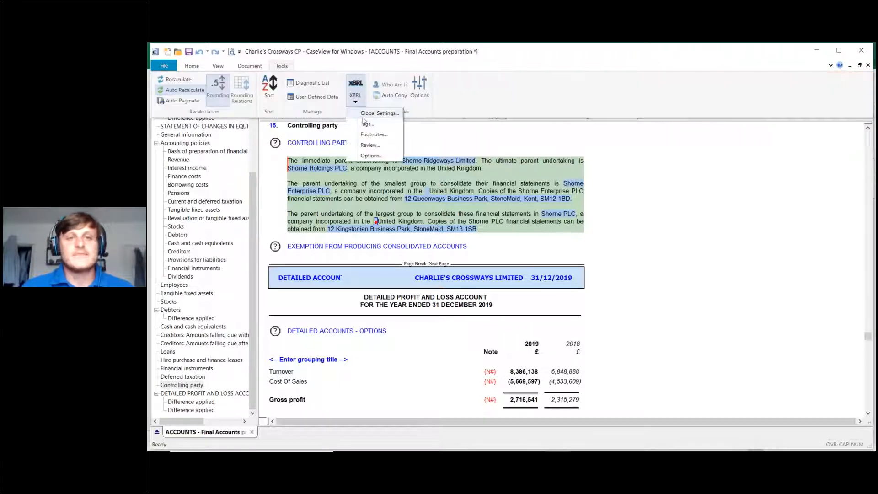
left_click(367, 123)
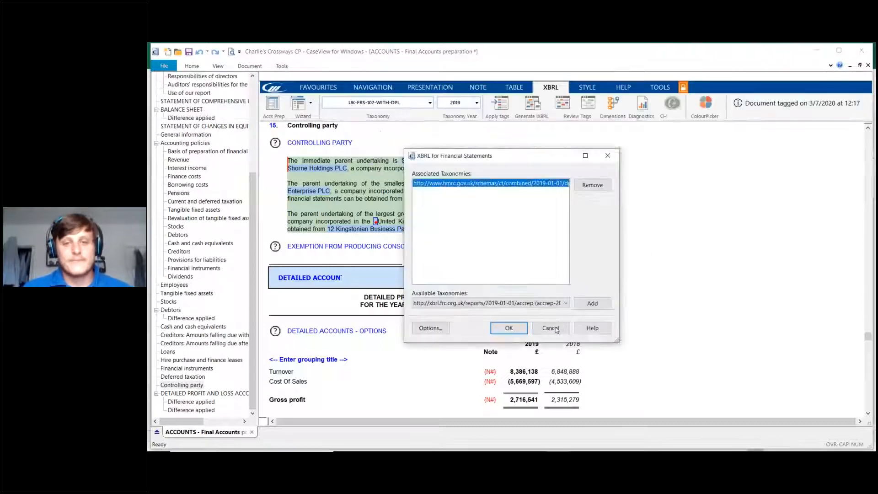
left_click(508, 328)
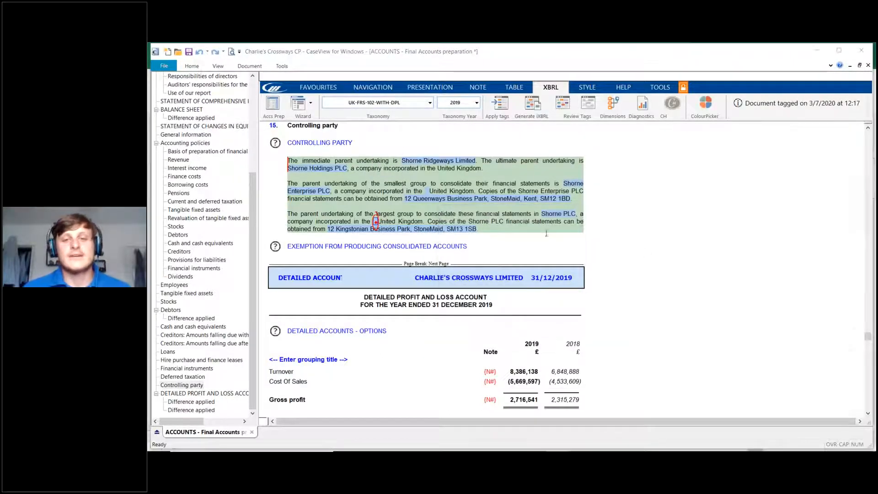
left_click_drag(662, 94, 661, 80)
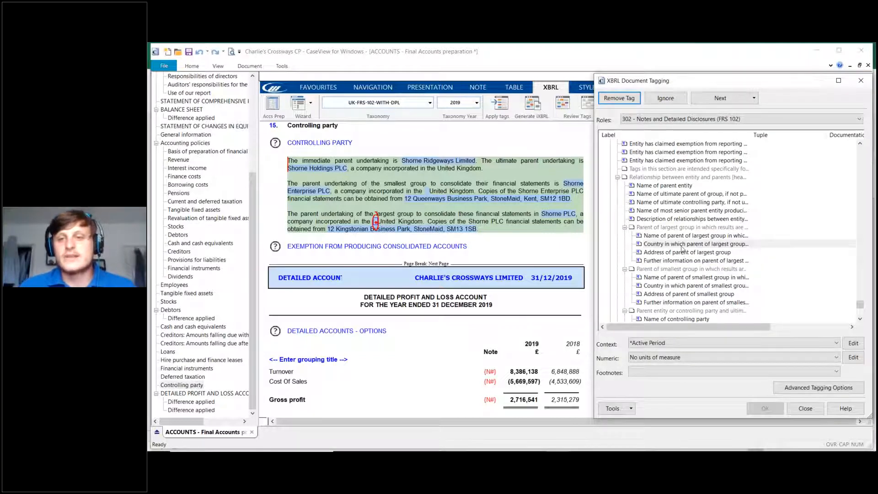
- Create a dimensional context for the largest-group parent country tag with Countries and regions set to United Kingdom
left_click(682, 249)
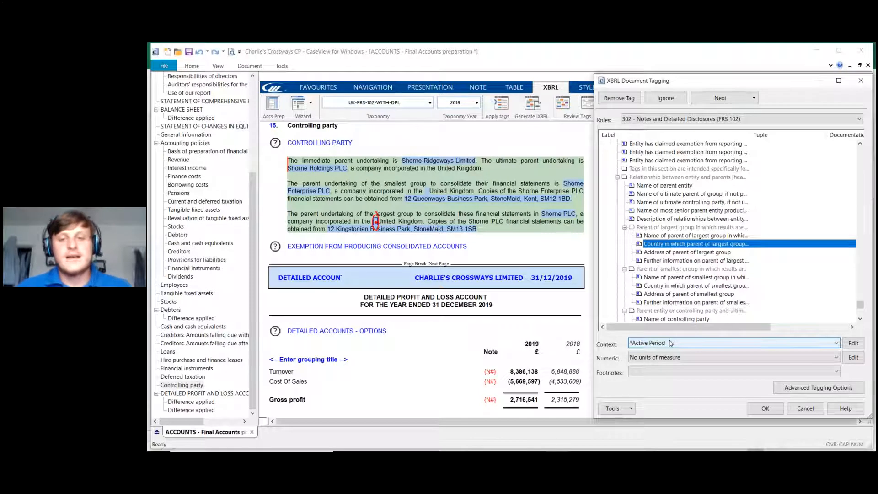
right_click(708, 246)
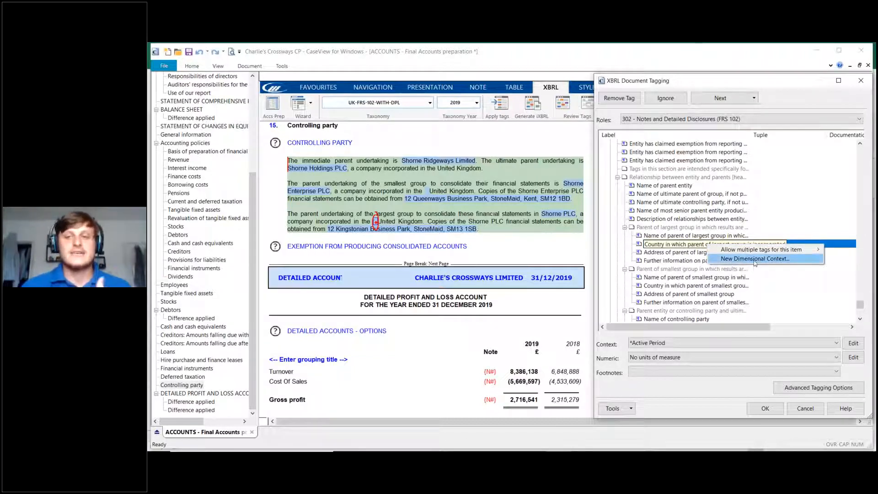
left_click(755, 259)
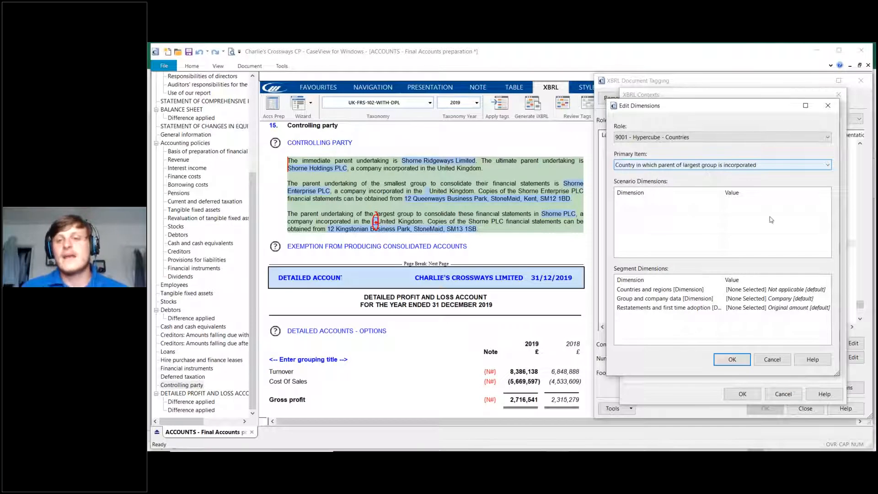
left_click(787, 291)
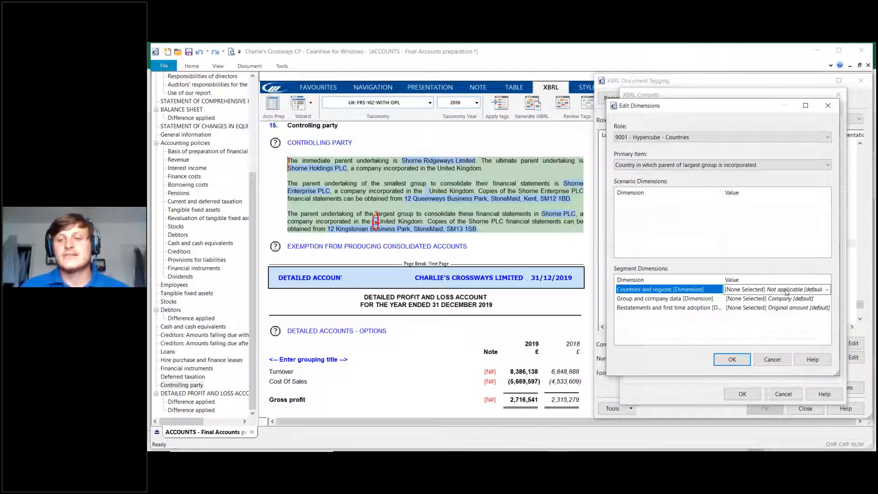
left_click(785, 288)
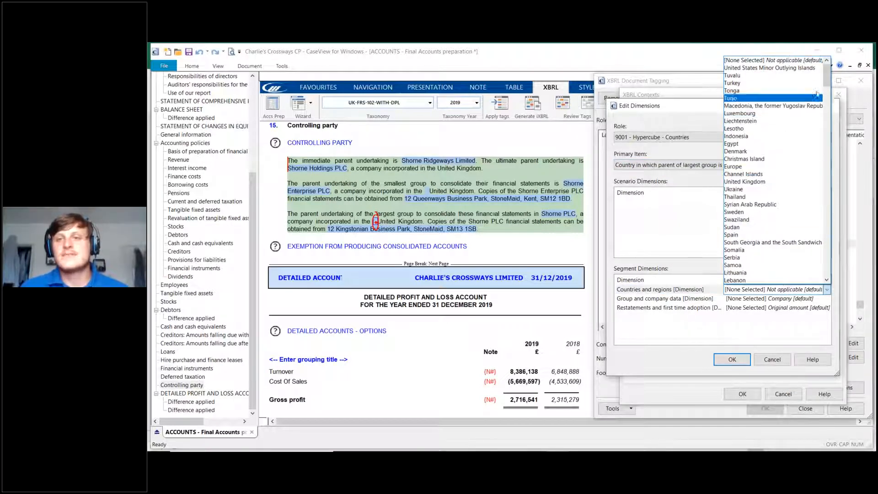
left_click(777, 183)
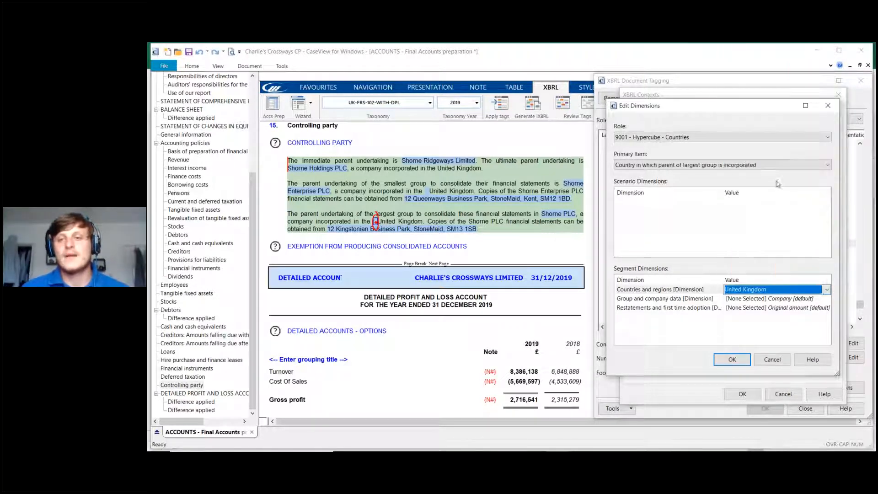
left_click(732, 360)
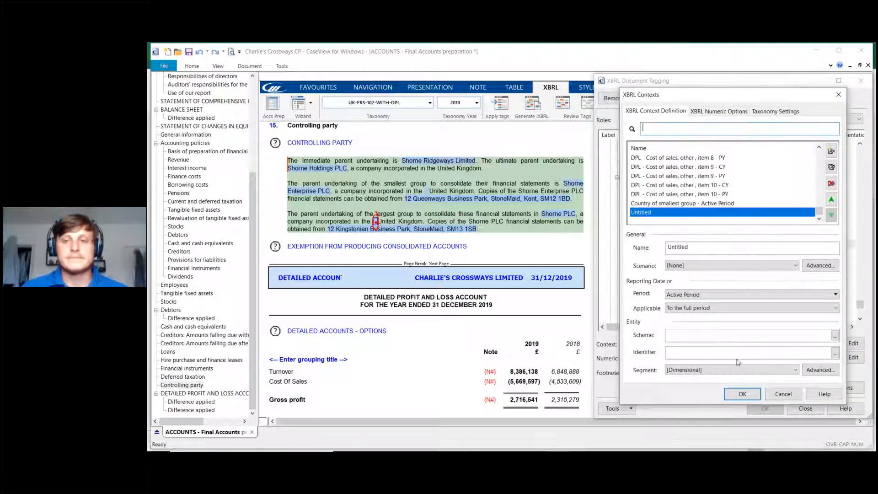
- Name the new context "Country of largest group - Active Period"
left_click(708, 247)
double_click(709, 247)
key("BackSpace")
key("super+d")
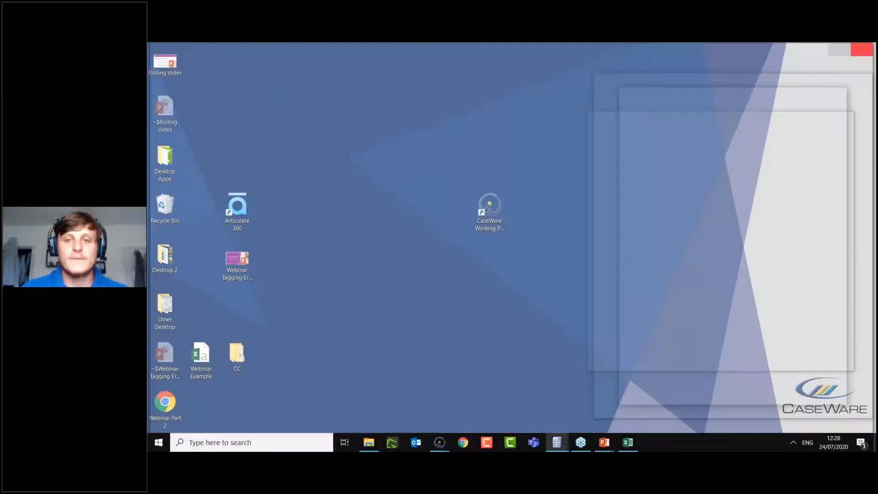
key("super+d")
type("Country of largest group - Active Period")
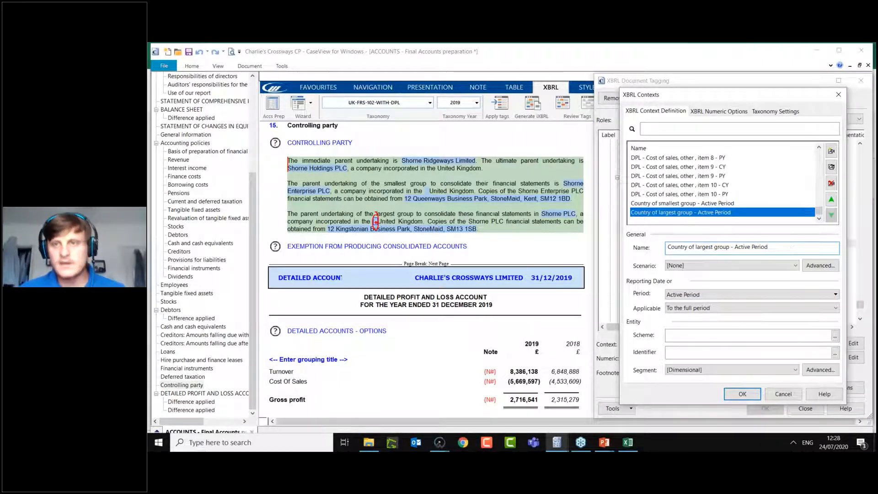
- Set the new context's entity scheme to cvData("XBRLSCHEME") and its identifier to cvData("XBRLID"), matching the existing contexts
left_click(693, 194)
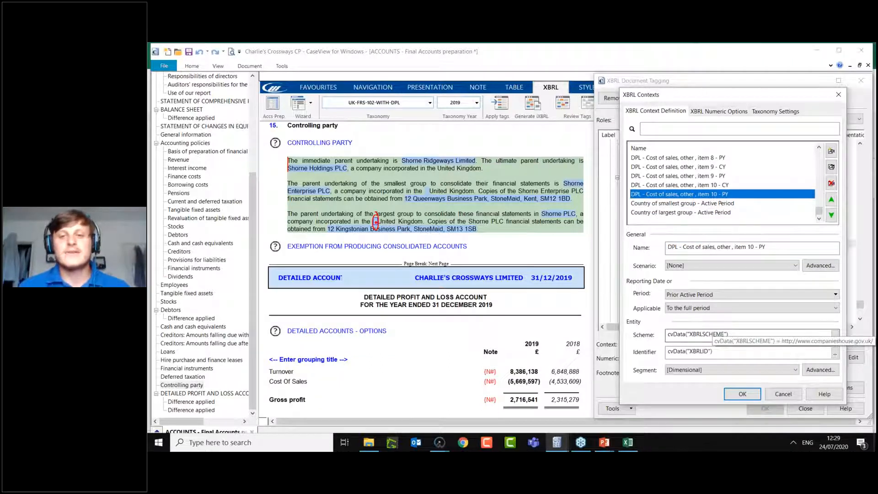
left_click(698, 212)
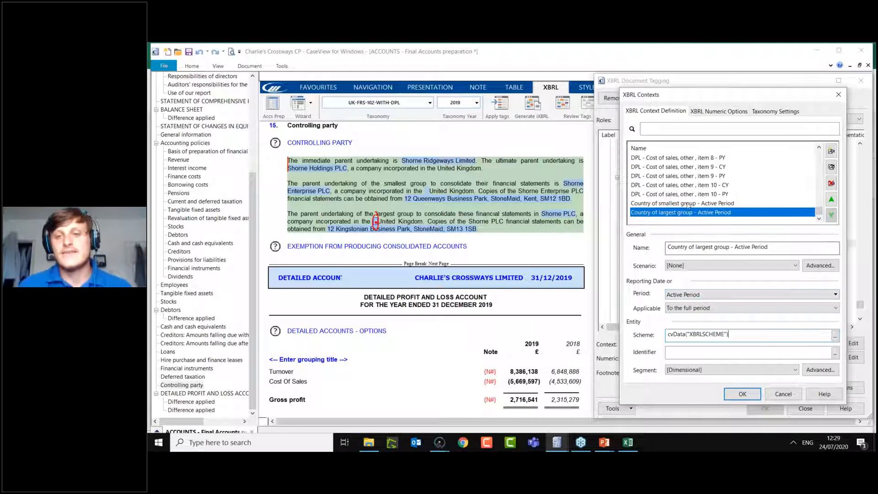
key("Up")
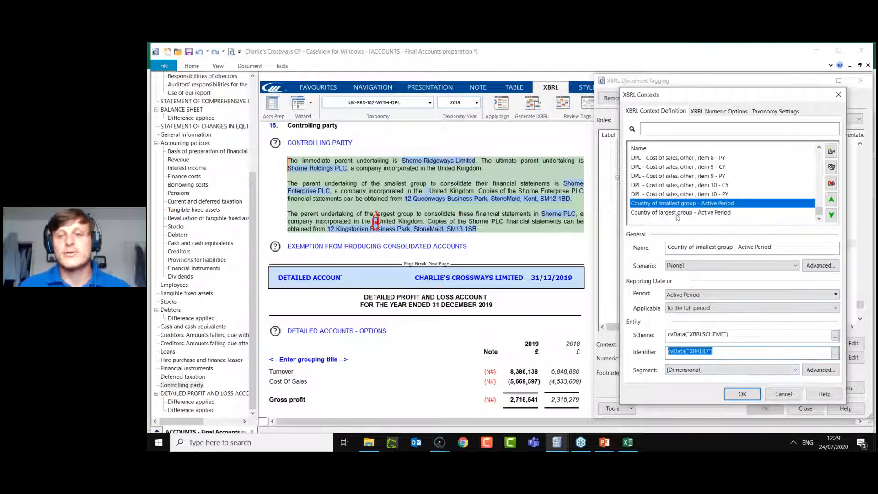
key("Down")
left_click(706, 357)
type("cvData(\"XBRLID\")")
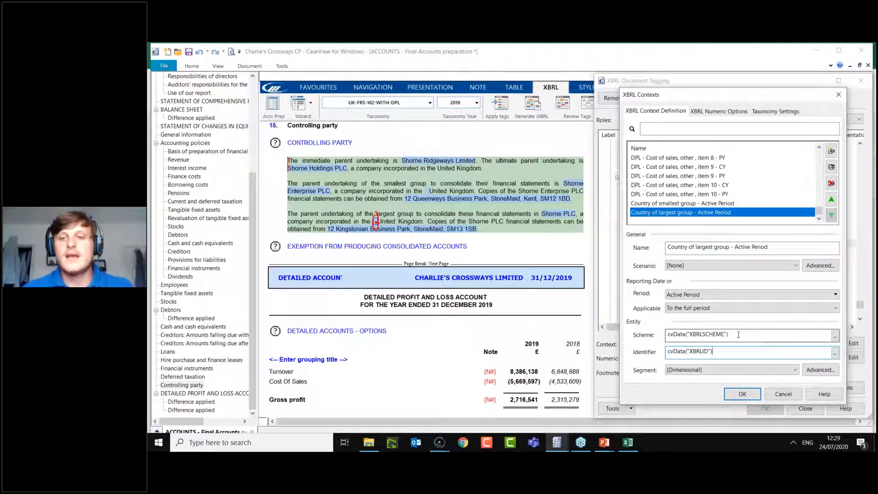
- Check the largest-group context's entity settings against the neighbouring contexts, and save the context definitions
left_click(689, 204)
key("Up")
key("Up")
key("Up")
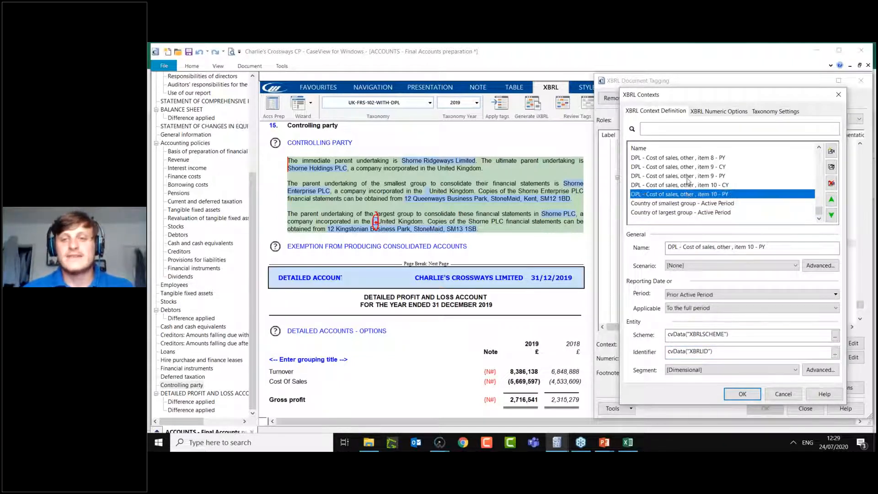
left_click(689, 210)
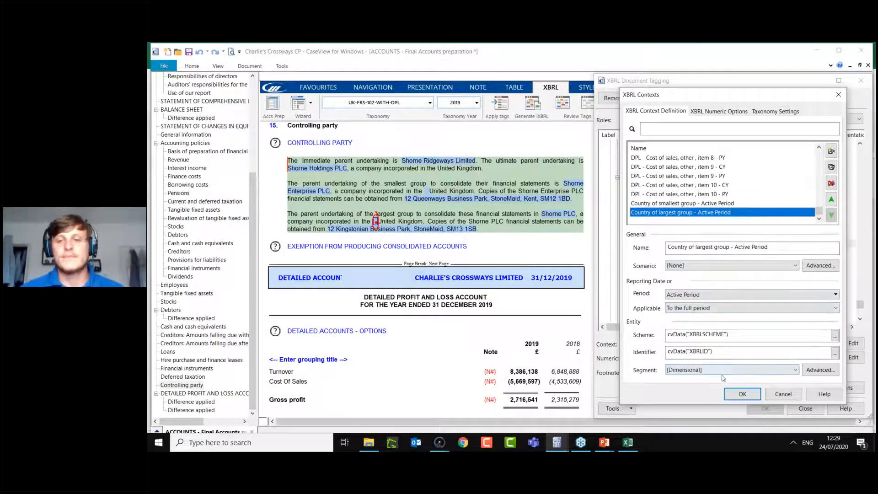
left_click(743, 394)
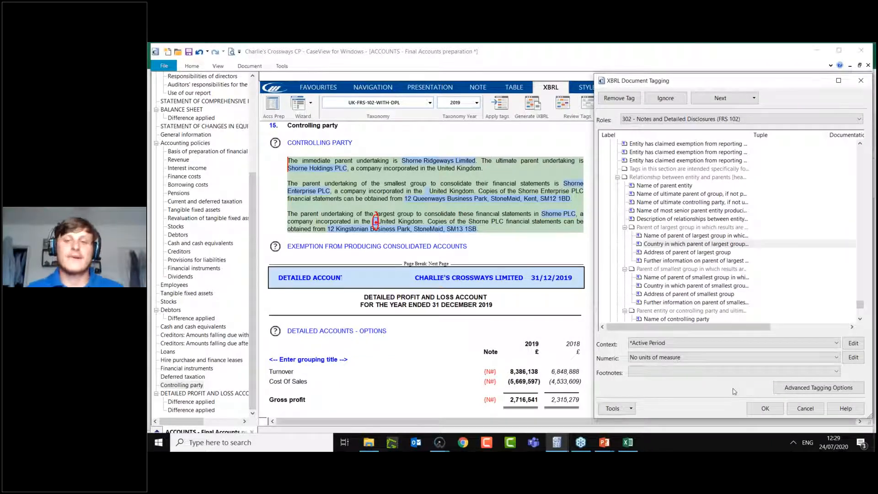
- Assign the "Country of largest group - Active Period" context to the largest-group parent country tag and apply the tagging
left_click(677, 343)
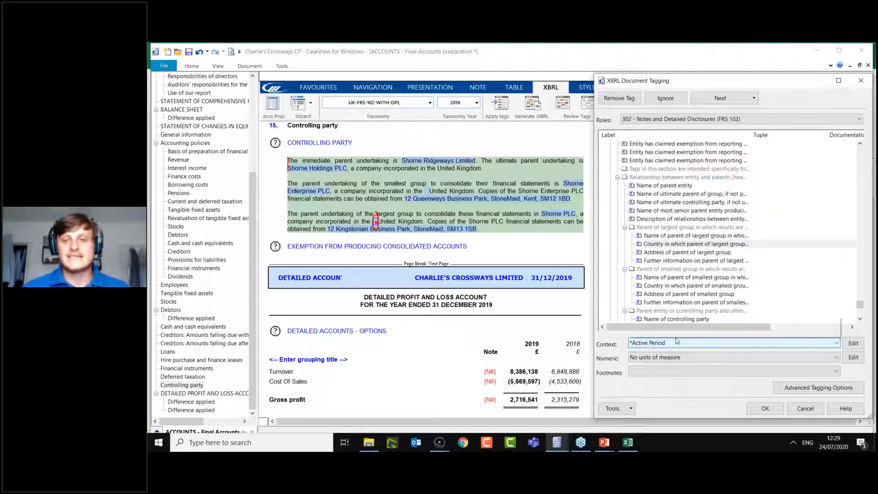
left_click_drag(835, 123, 821, 329)
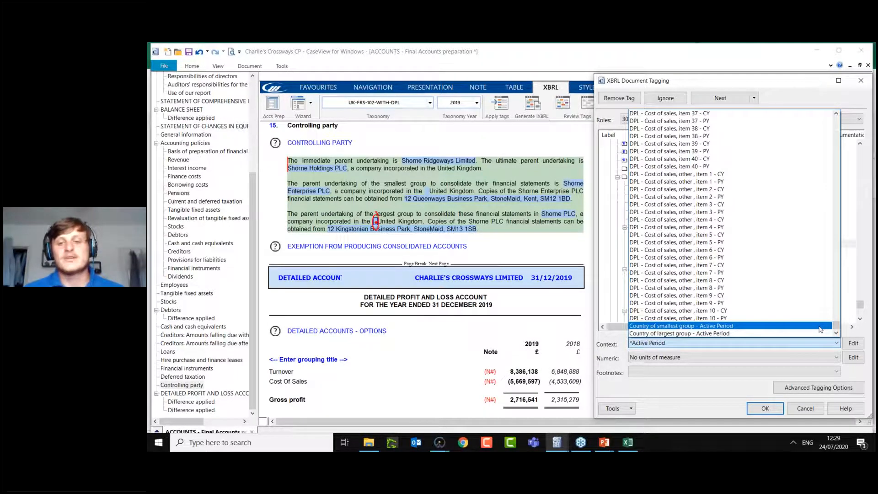
left_click(768, 332)
left_click(756, 413)
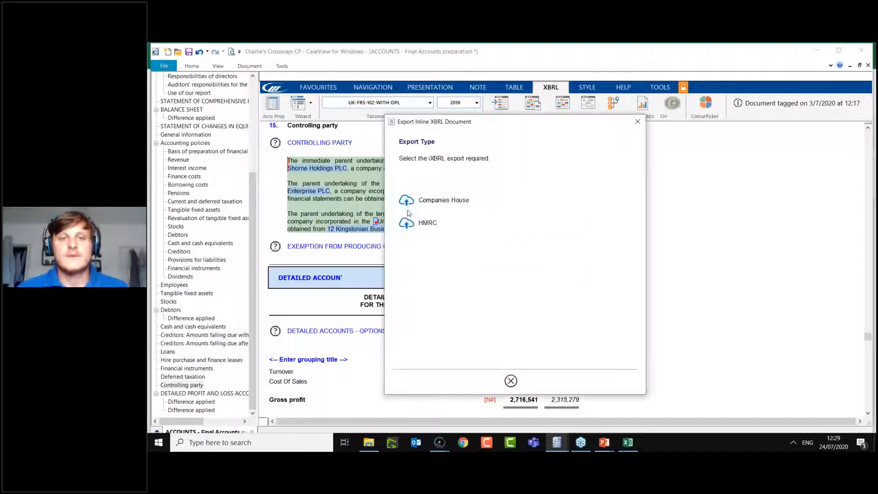
- Export the accounts as an HMRC iXBRL document to the desktop, replacing the existing "Webinar Part 2" file
left_click(406, 230)
left_click(511, 381)
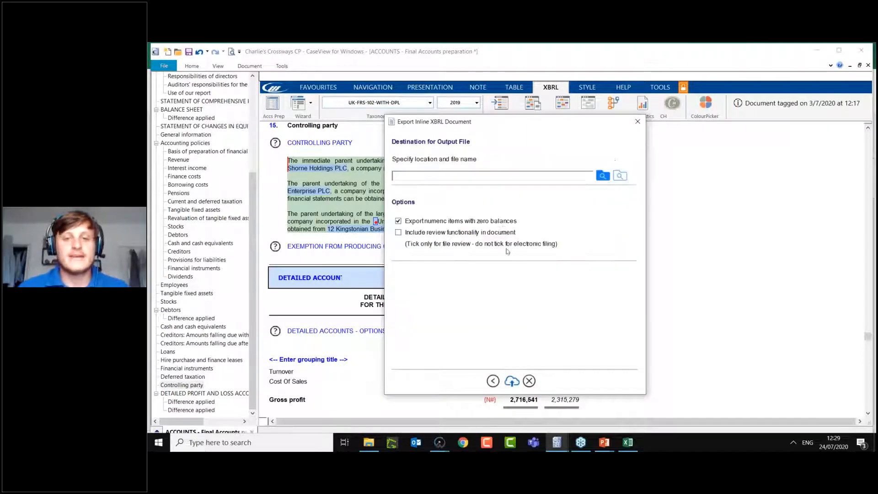
left_click(602, 176)
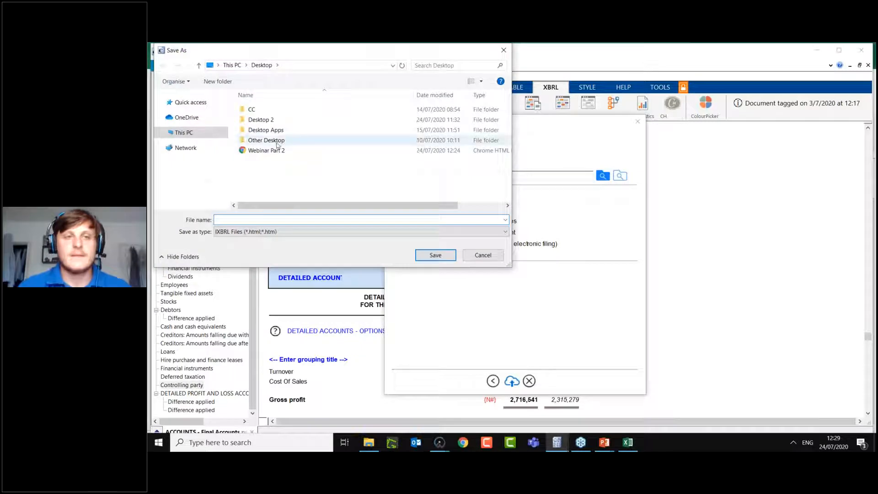
double_click(271, 151)
left_click(534, 253)
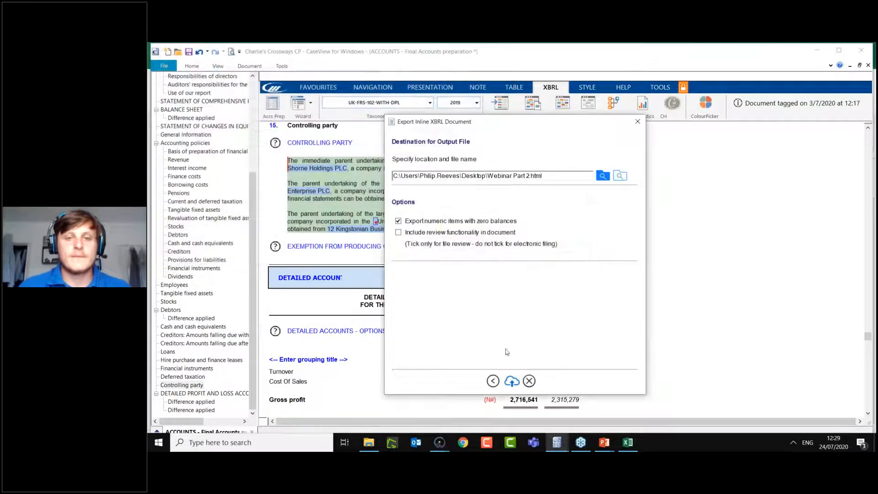
left_click(512, 381)
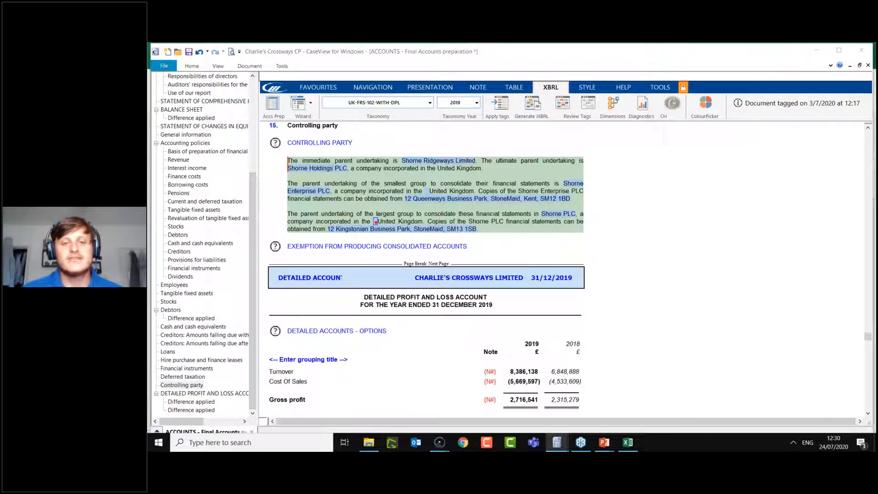
- Review all exported XBRL facts, checking the largest-group parent country entry, and close the export report
left_click(500, 359)
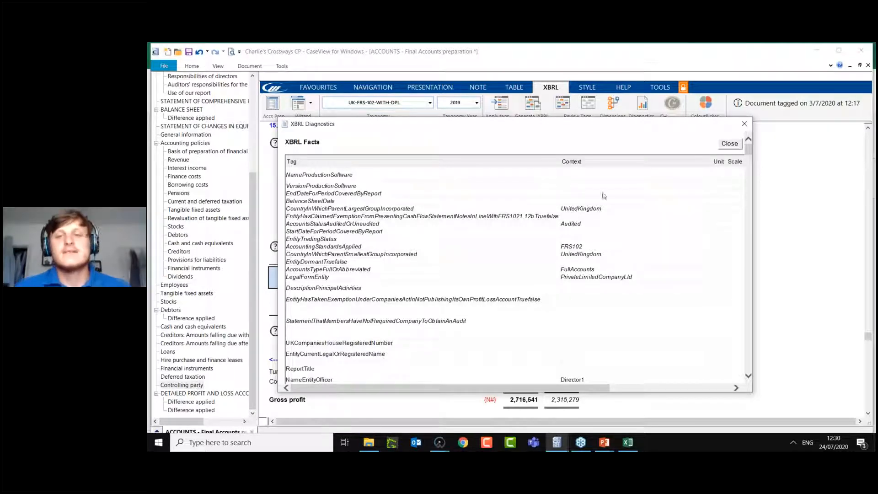
left_click(743, 130)
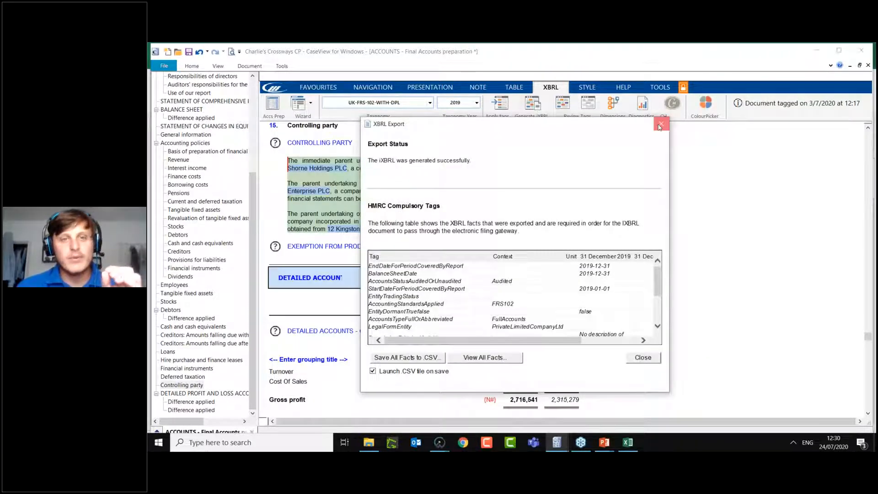
left_click(662, 123)
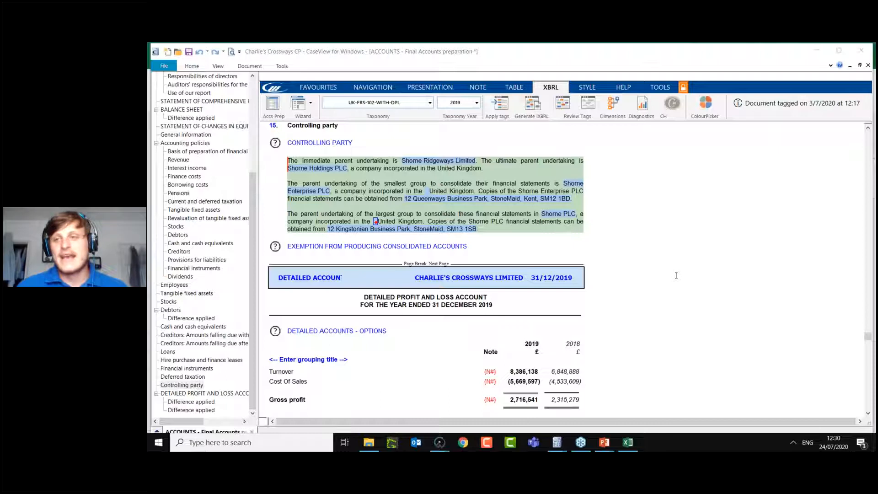
key("alt+Tab")
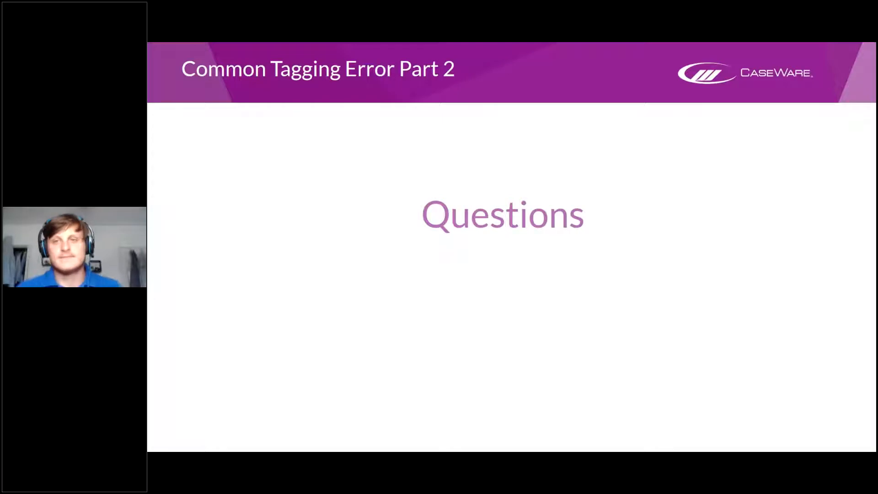
left_click(603, 204)
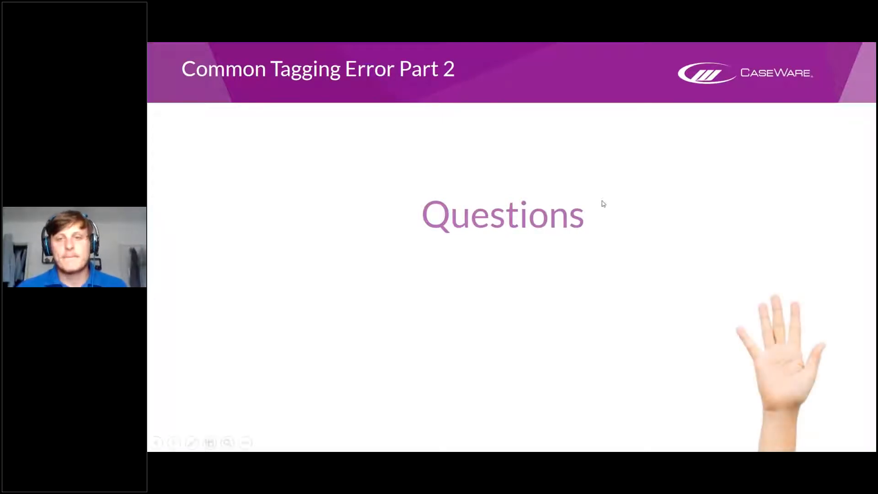
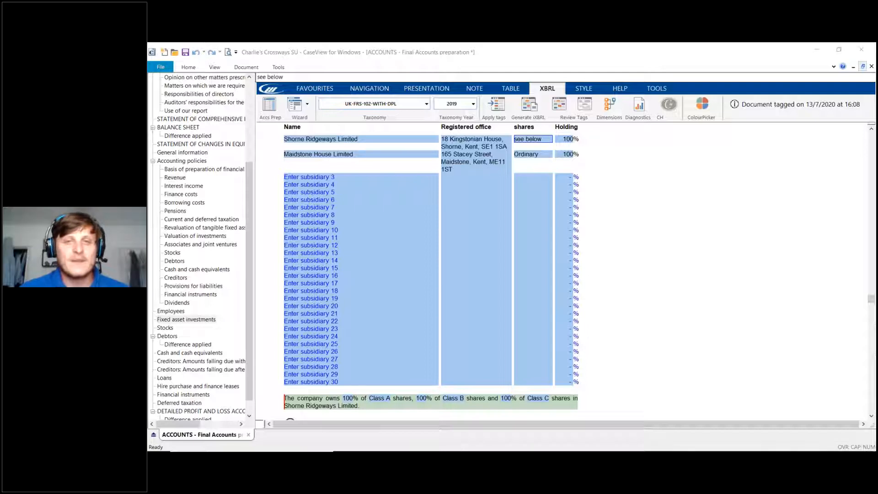
- Review the subsidiary undertakings note and start its HMRC iXBRL export, overwriting "Webinar Part 2" on the desktop
scroll(476, 229, "up", 2)
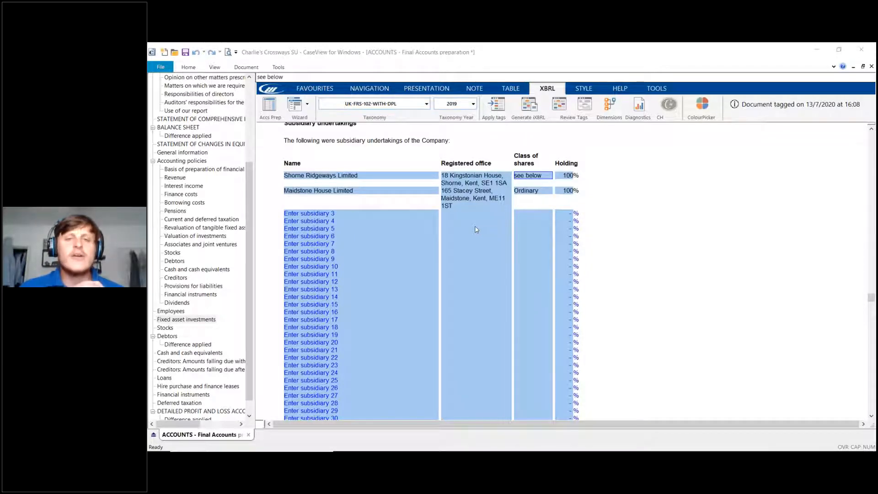
scroll(473, 235, "down", 3)
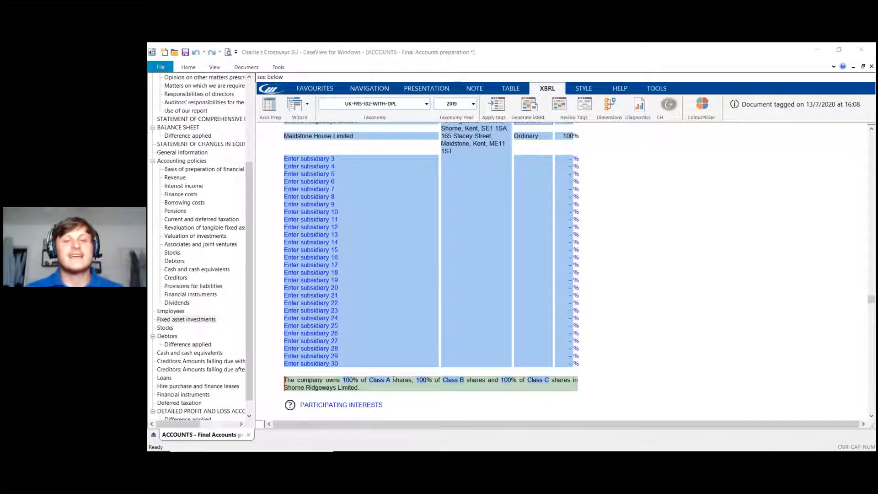
scroll(393, 379, "up", 1)
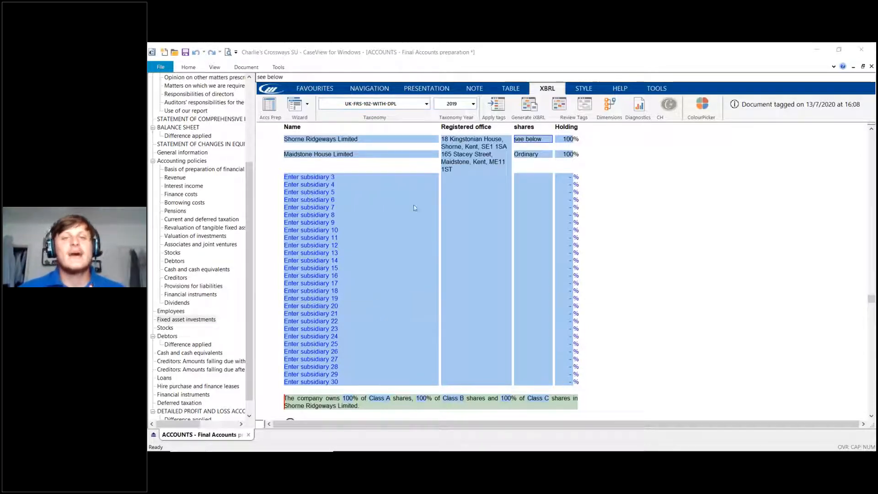
left_click(529, 106)
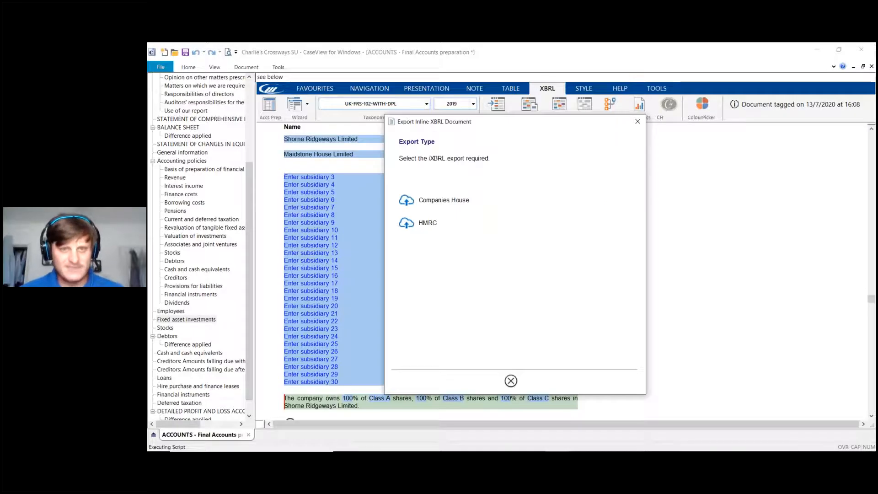
left_click(408, 227)
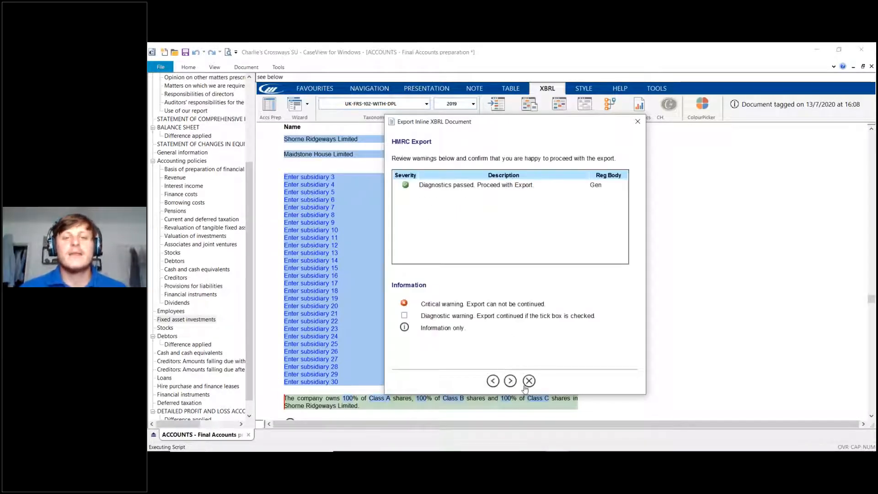
left_click(511, 381)
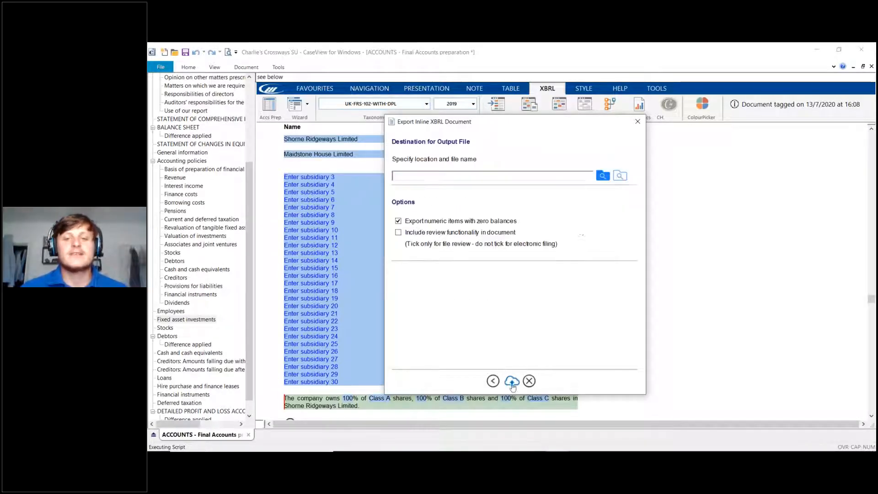
left_click(603, 176)
left_click(293, 150)
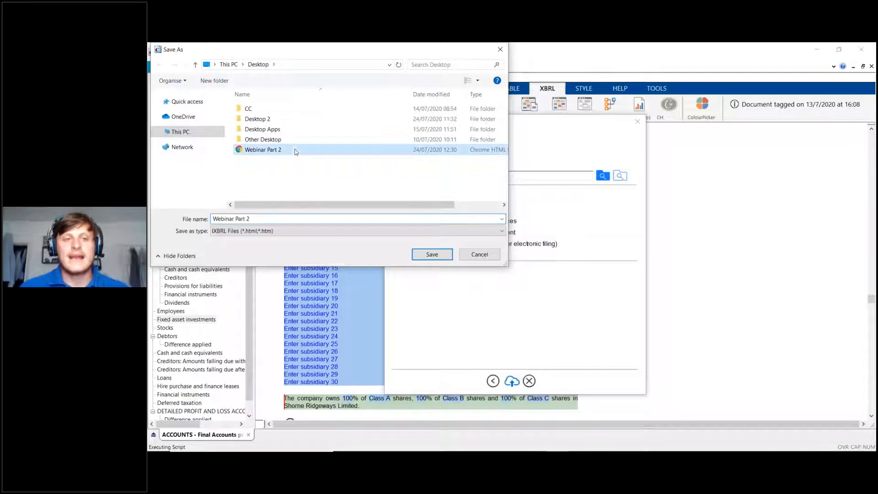
left_click(432, 255)
left_click(534, 253)
left_click(512, 382)
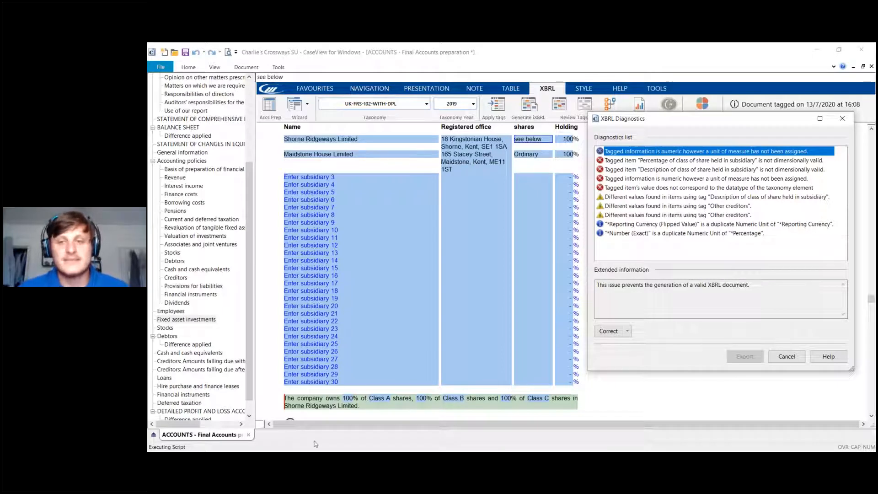
- Correct the missing unit of measure on the Class A shareholding percentage by assigning *Percentage as its numeric unit
key("alt+Tab")
key("alt+Tab")
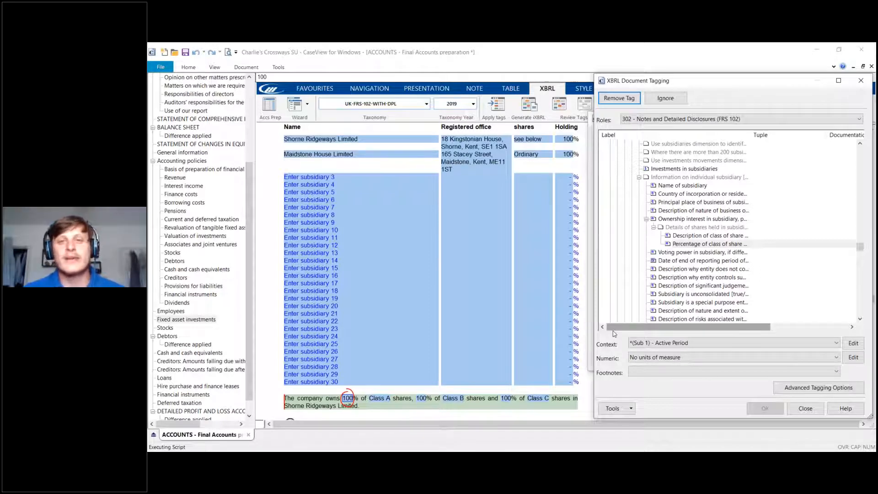
left_click(648, 358)
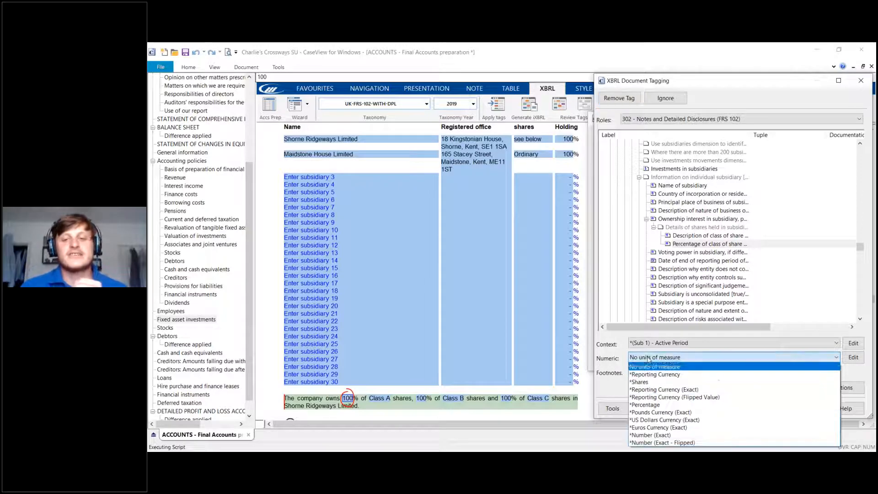
left_click(655, 405)
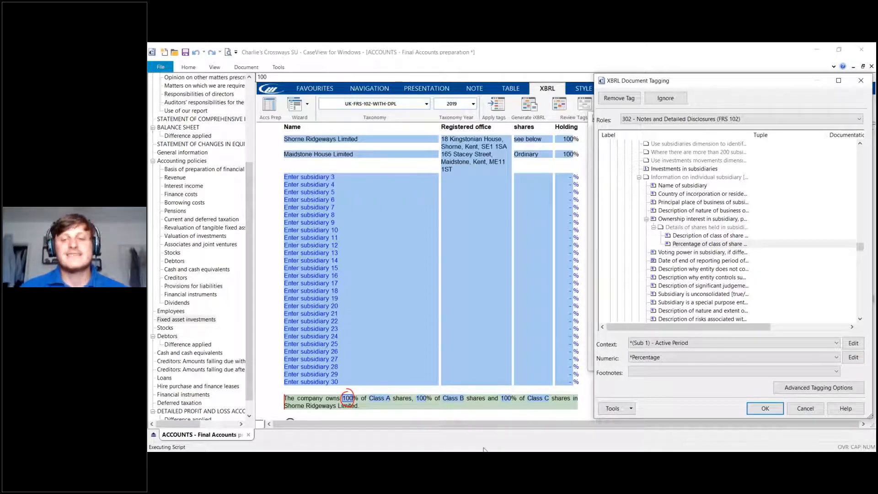
left_click(765, 409)
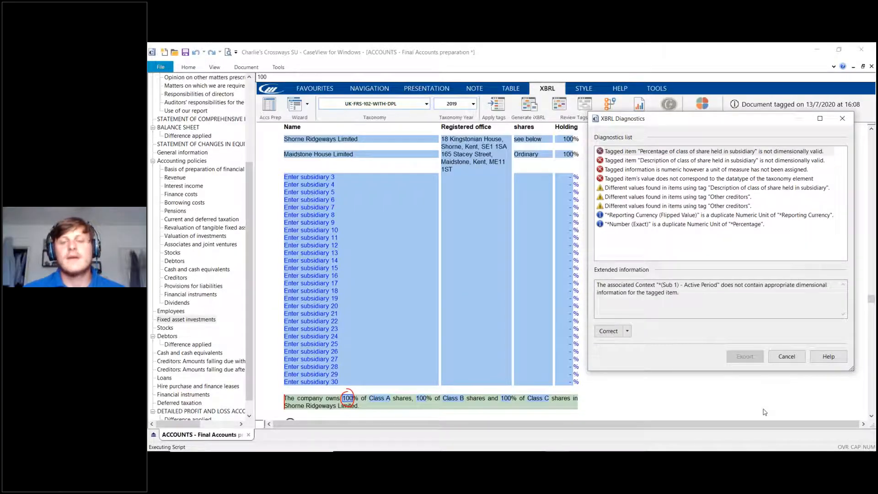
- Open the dimensional error for "Percentage of class of share held in subsidiary" for correction and widen the tag label column
left_click(674, 155)
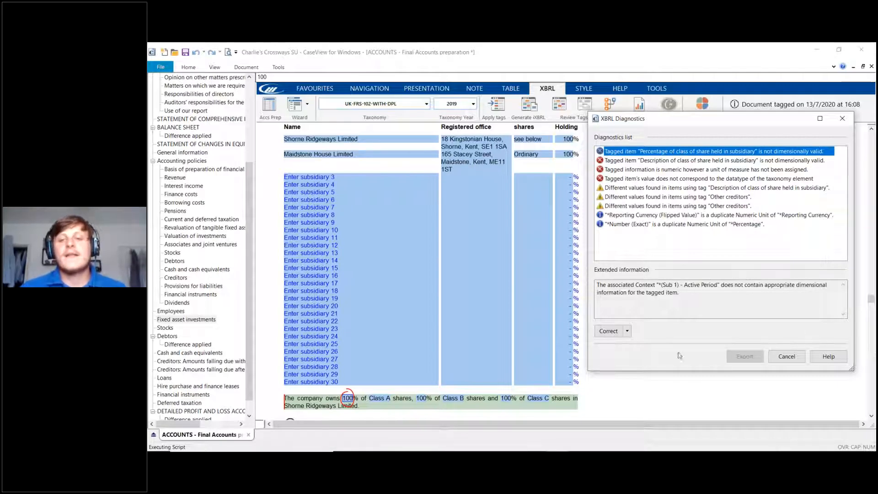
left_click(616, 333)
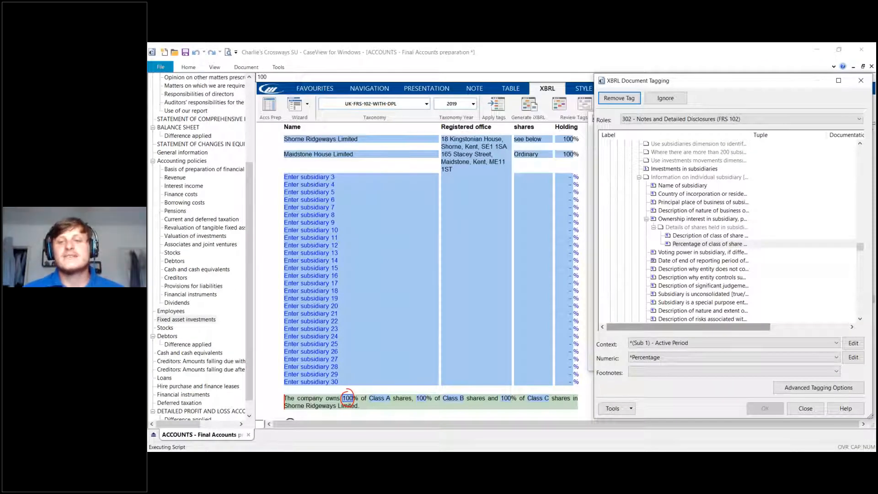
left_click_drag(786, 140, 798, 140)
left_click(755, 244)
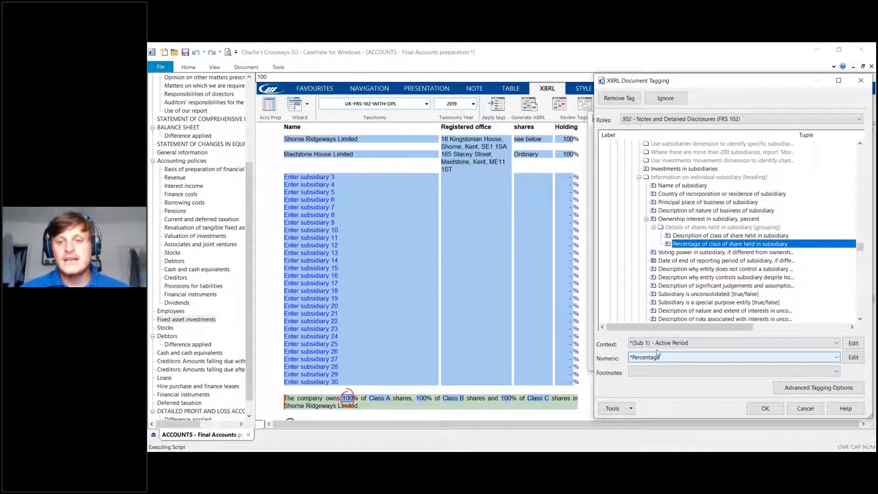
- Assign the "*(Sub 1) - Active Period [Subsidiary Shares] 1" context to the Class A shareholding percentage and apply the tagging
left_click(672, 344)
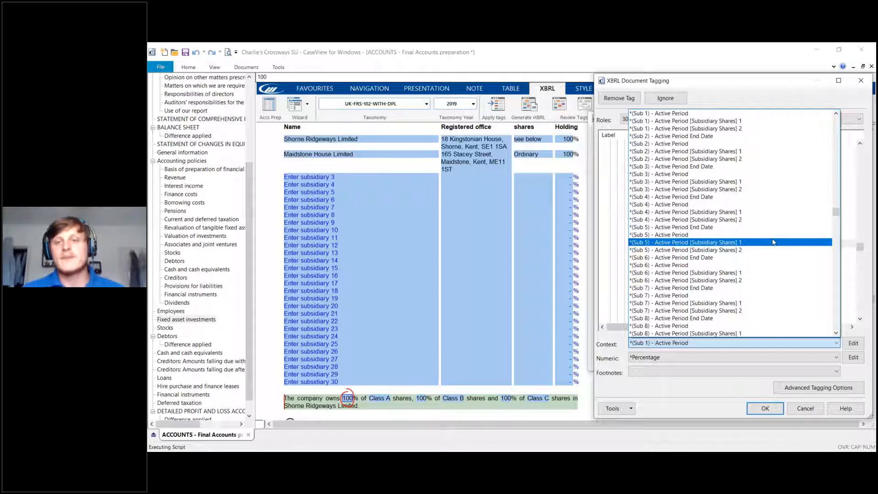
scroll(750, 256, "down", 12)
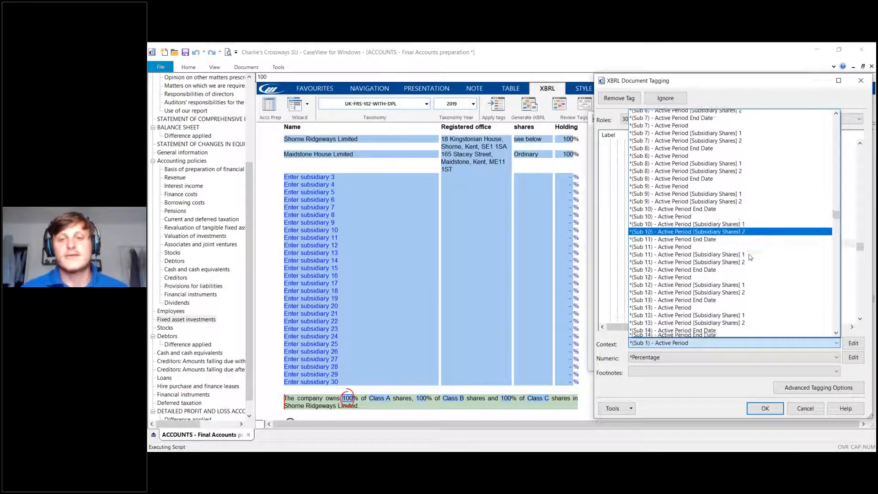
scroll(750, 257, "down", 12)
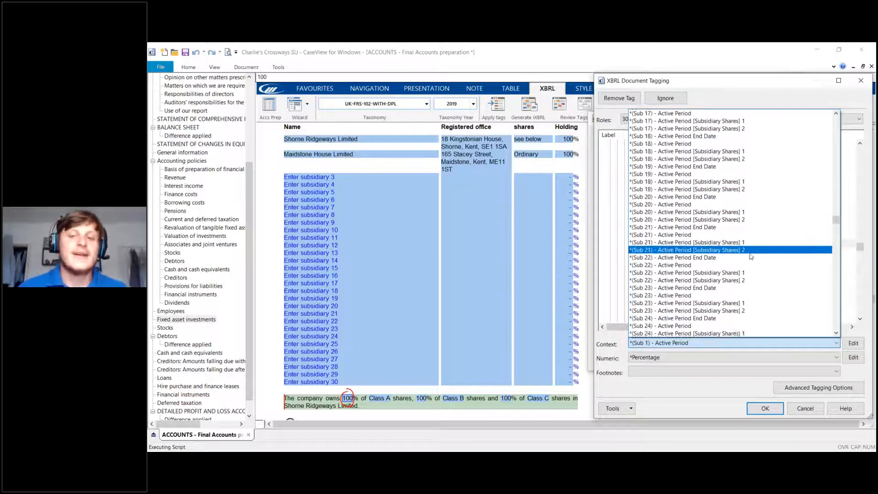
scroll(750, 256, "down", 8)
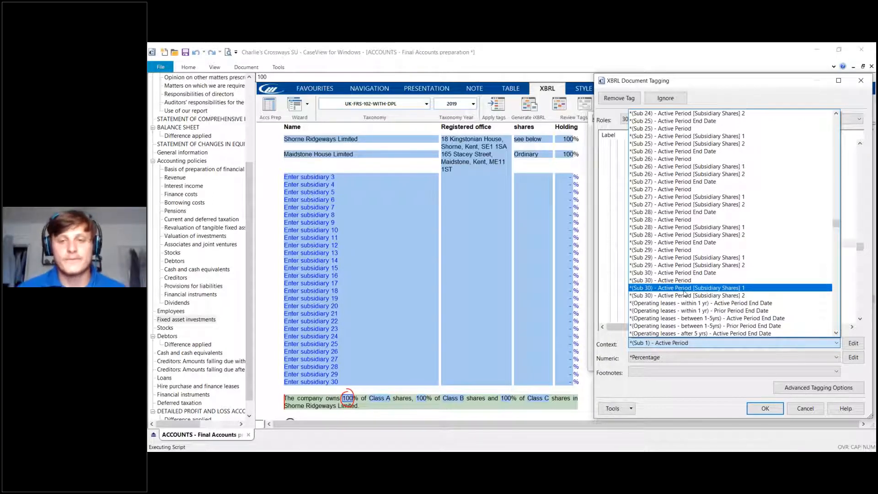
scroll(685, 294, "up", 3)
scroll(684, 293, "up", 13)
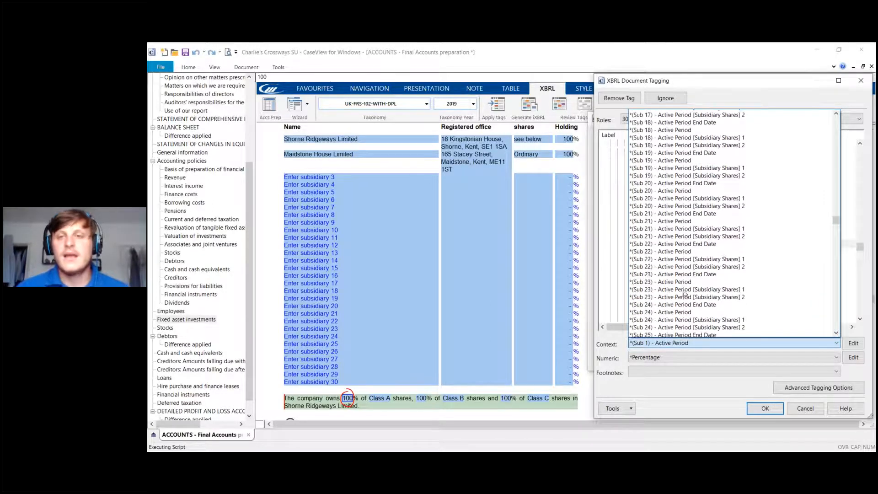
scroll(685, 293, "up", 6)
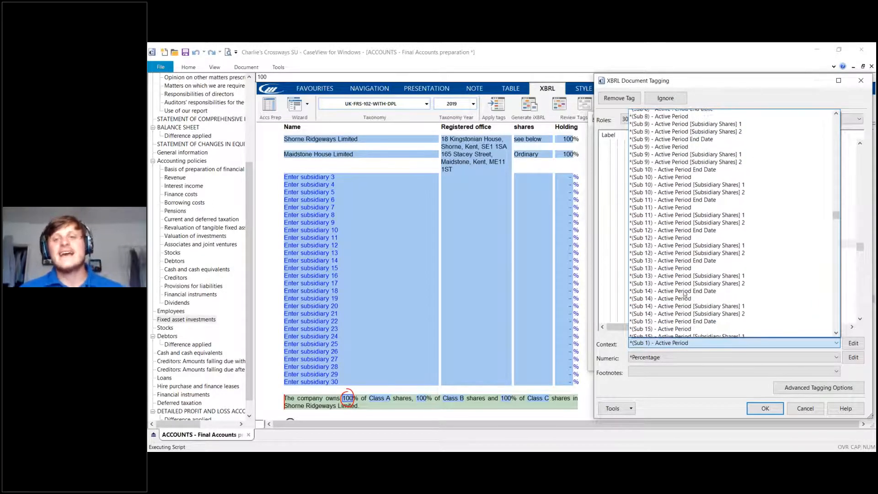
scroll(684, 293, "up", 8)
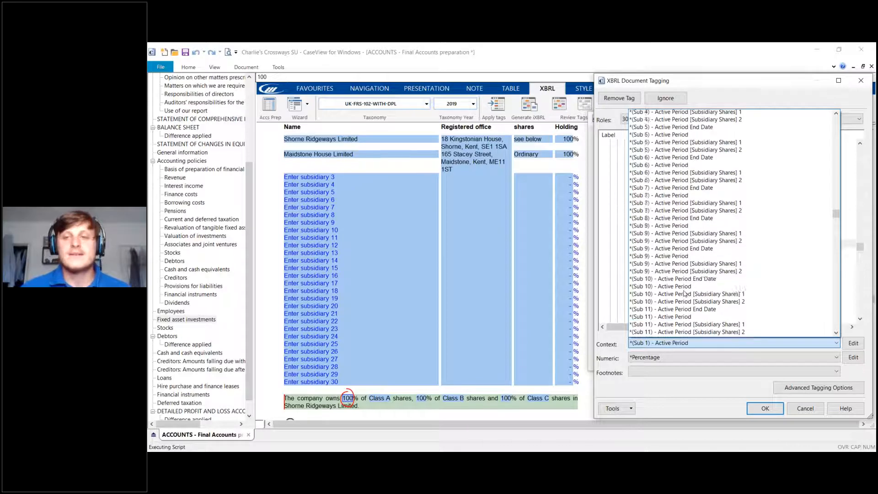
scroll(684, 293, "up", 1)
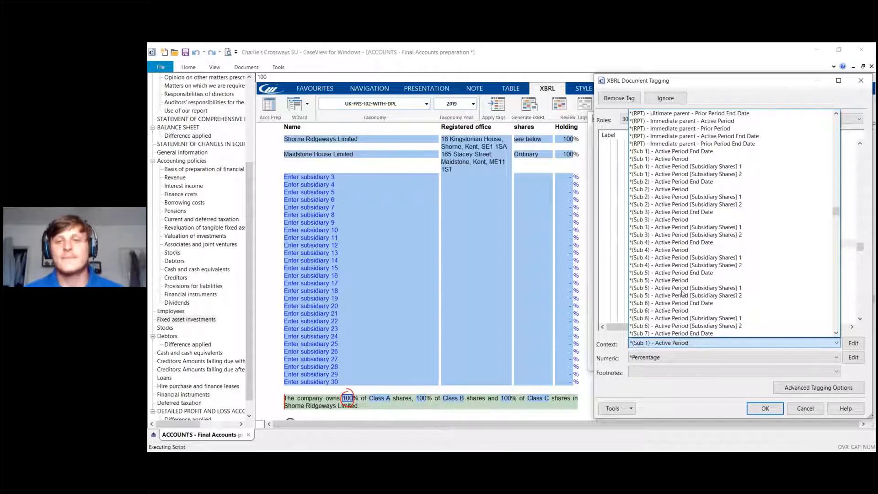
left_click(712, 167)
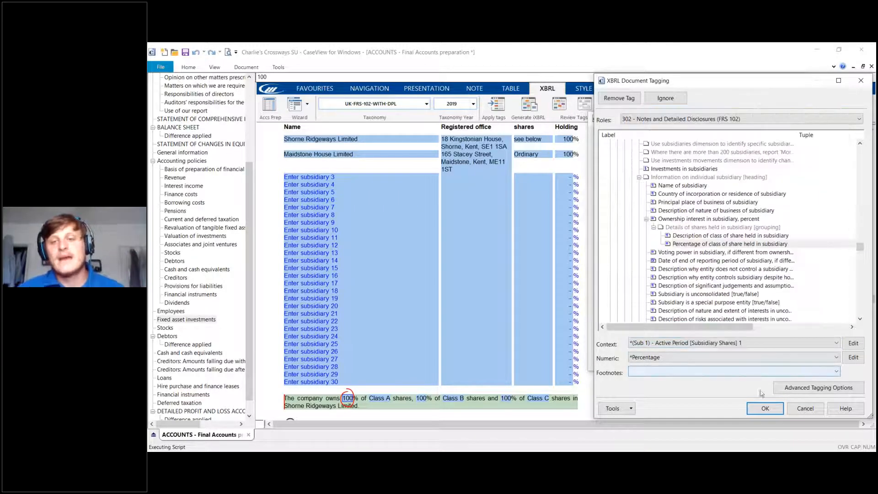
left_click(771, 413)
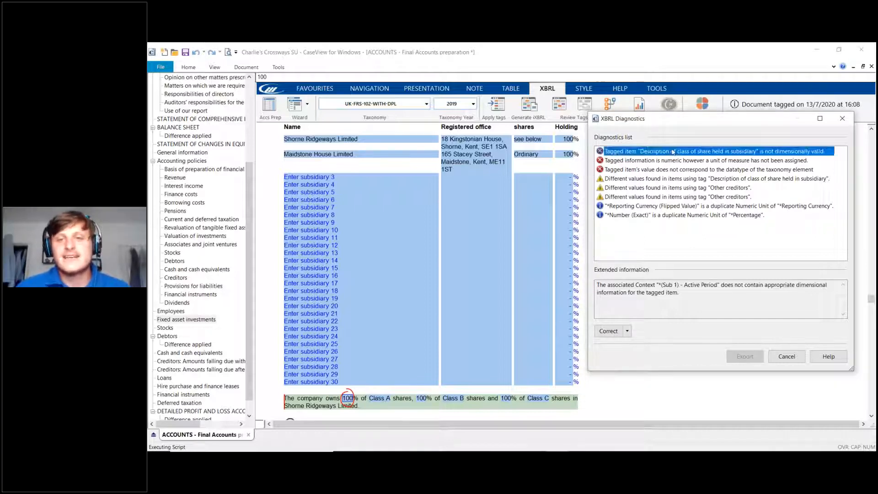
- Correct the dimensional error on the Class A share description by assigning the "*(Sub 1) - Active Period [Subsidiary Shares] 1" context
left_click(608, 331)
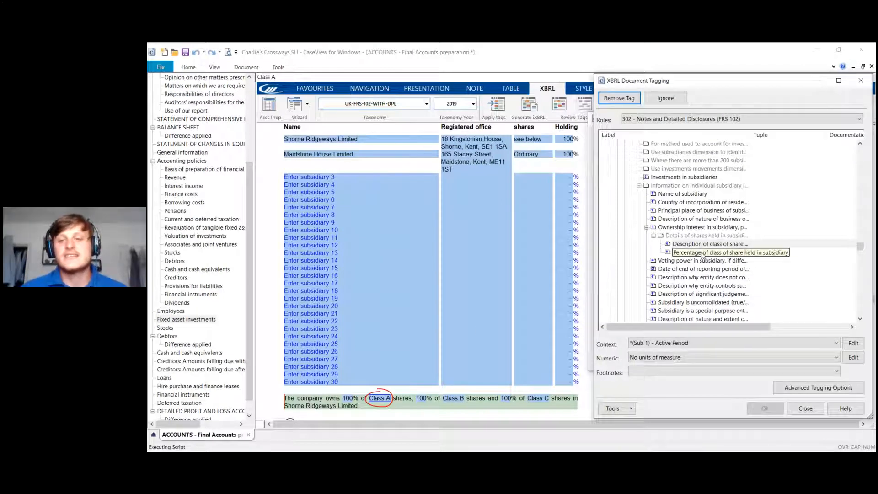
left_click(713, 243)
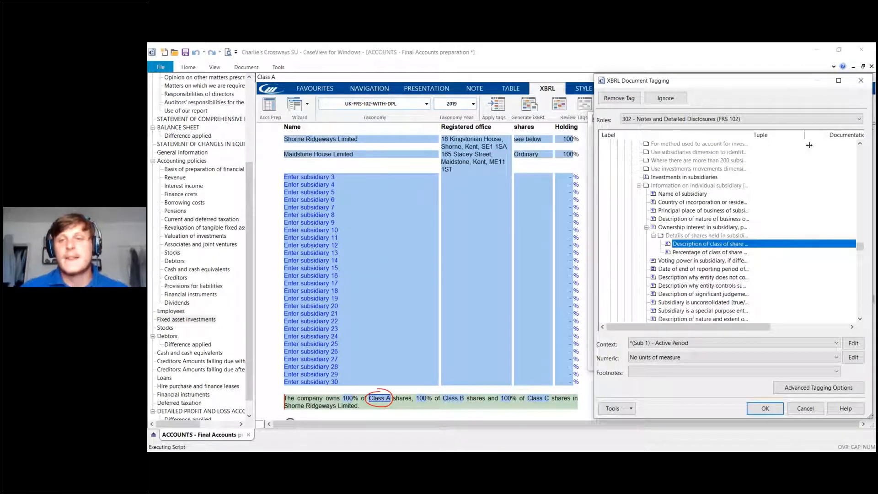
left_click_drag(809, 145, 810, 145)
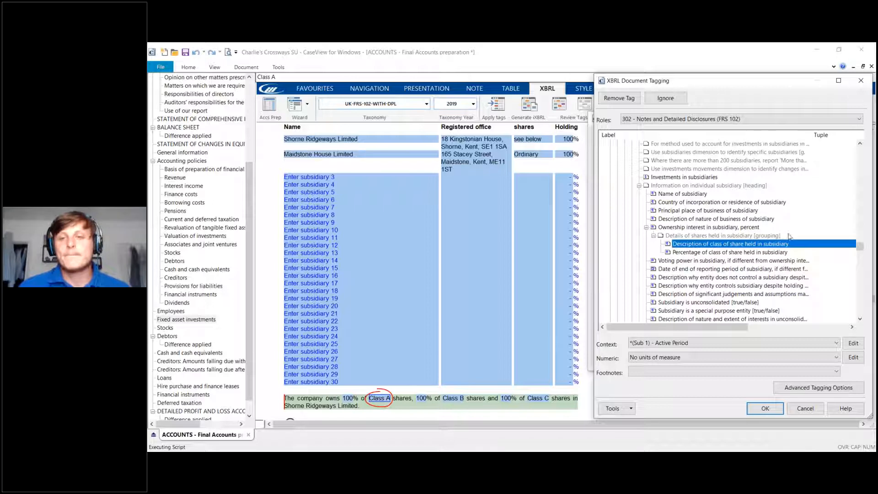
left_click(668, 342)
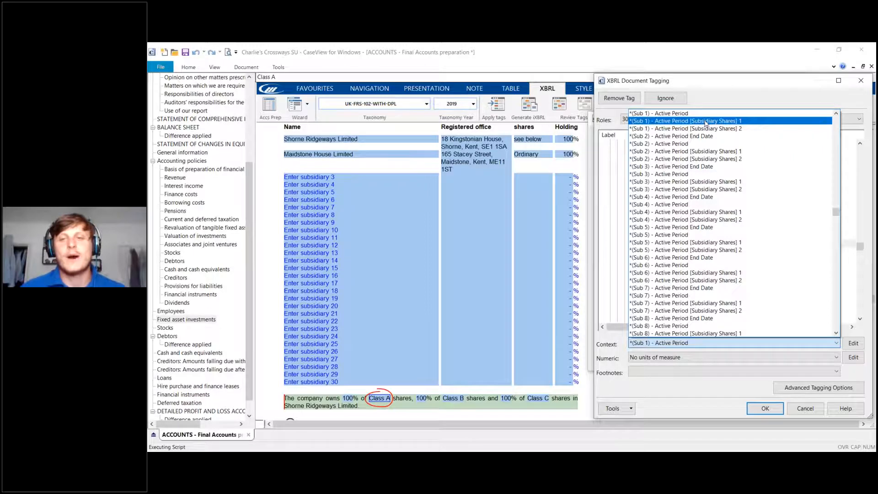
left_click(706, 122)
left_click(762, 410)
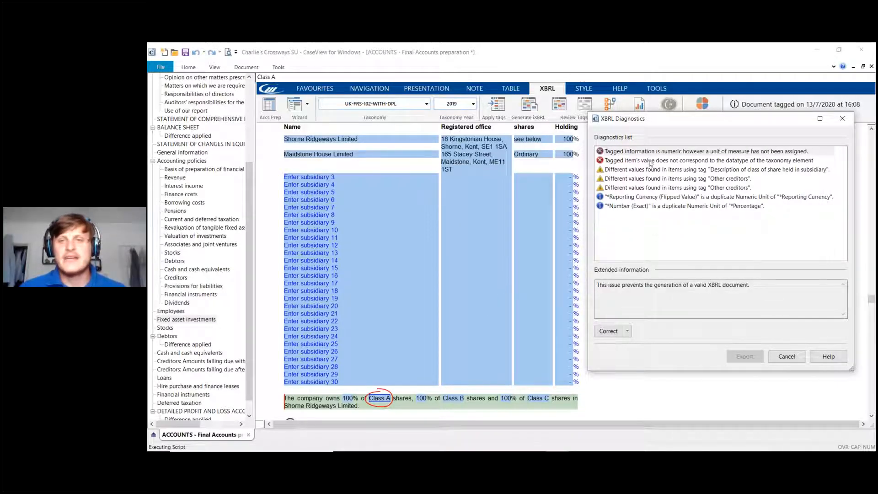
- Correct the missing unit of measure on the Class B shareholding percentage by assigning *Percentage as its numeric unit
left_click(639, 161)
left_click(636, 152)
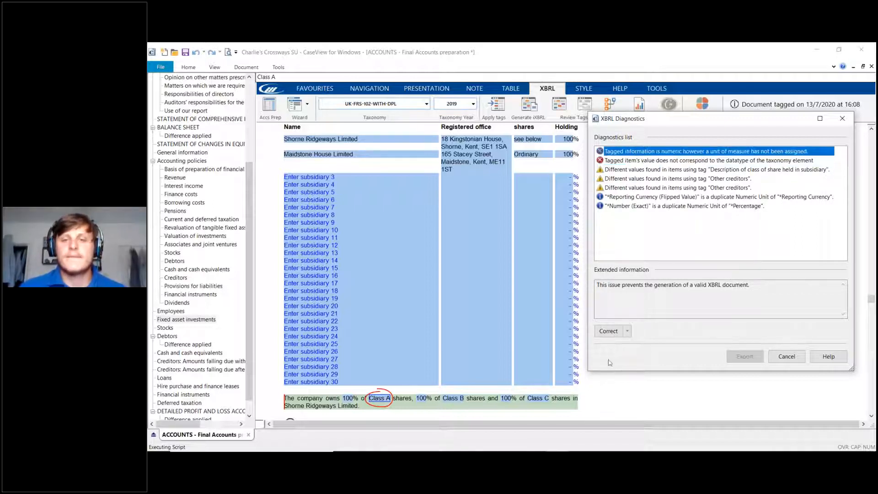
left_click(608, 331)
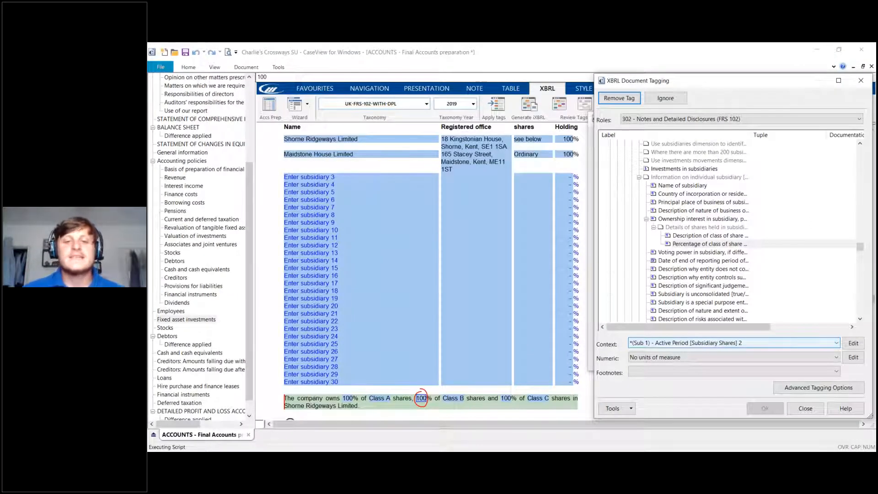
left_click(660, 356)
left_click(653, 405)
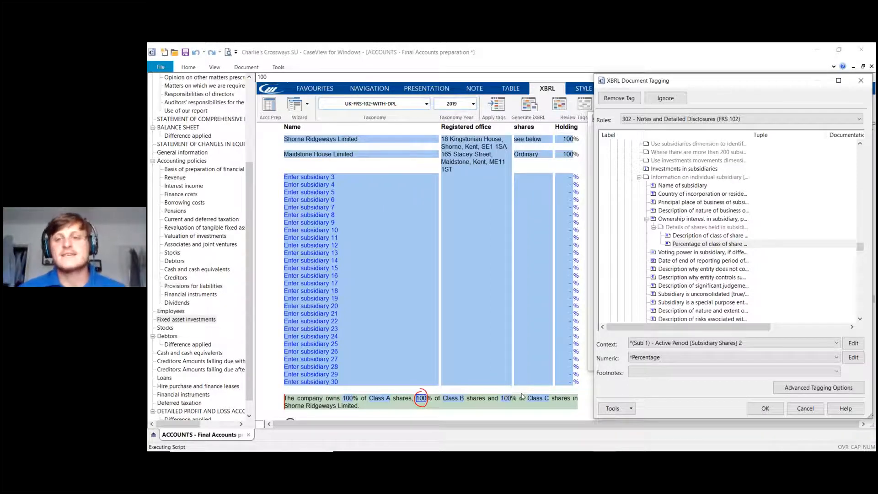
left_click(766, 409)
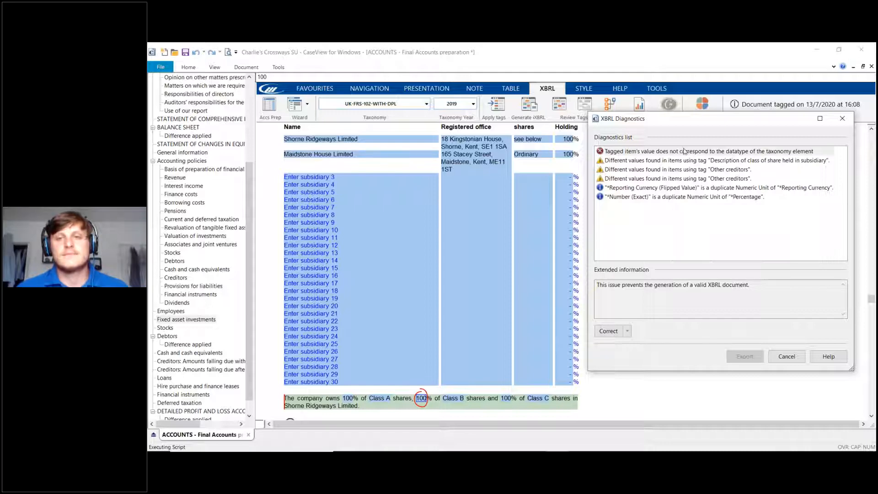
- Inspect the item behind the taxonomy datatype error and close its tagging without changes
left_click(686, 151)
left_click(607, 333)
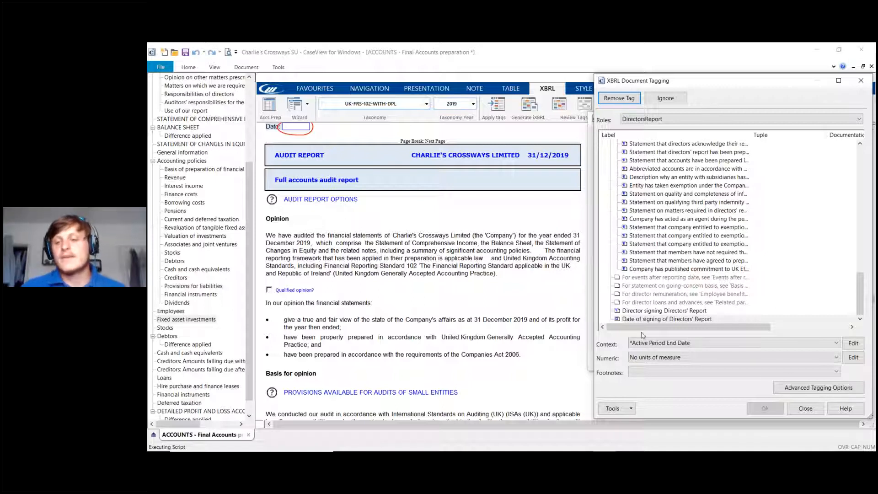
left_click(806, 408)
left_click(683, 153)
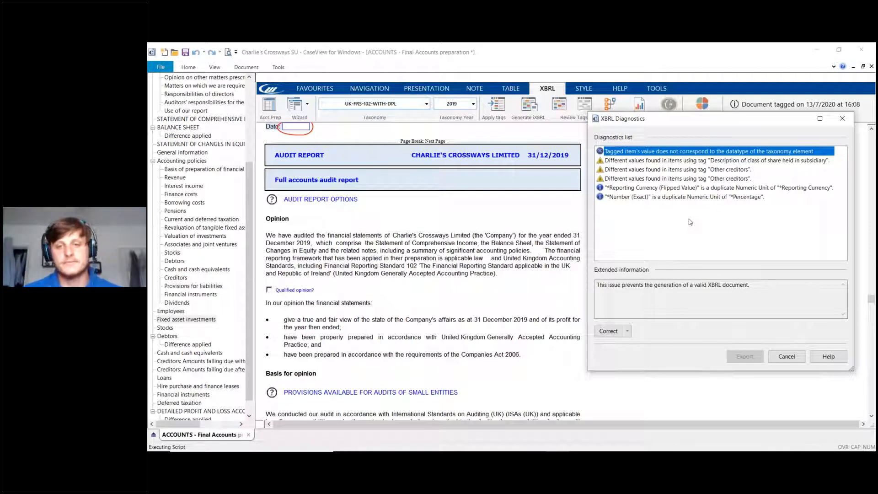
- Go to the Class B item behind the differing "Description of class of share held in subsidiary" values and review its assigned context
left_click(669, 160)
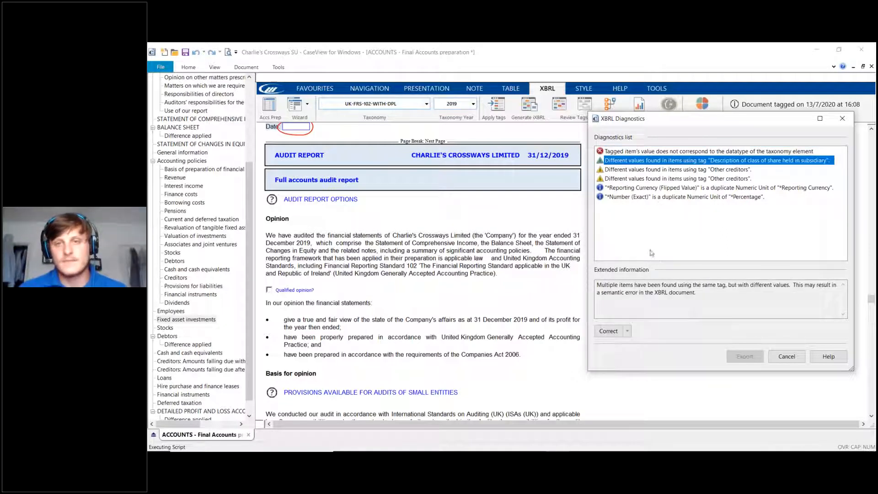
left_click(610, 331)
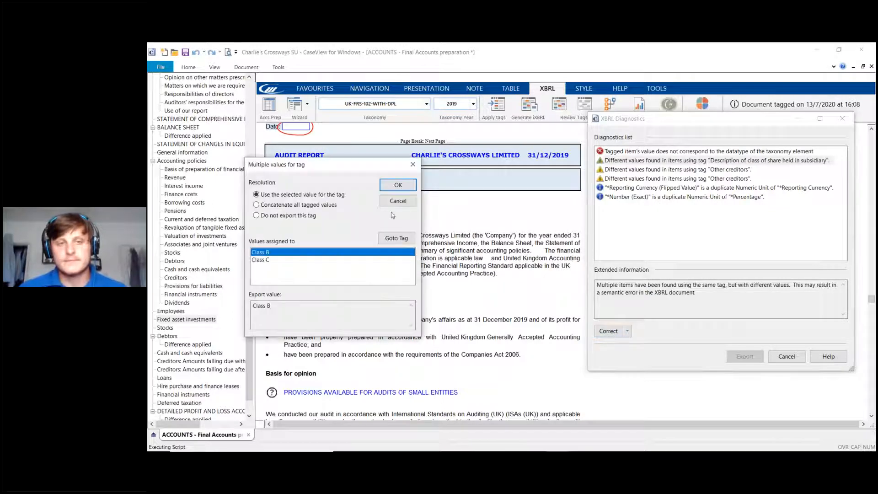
left_click(406, 241)
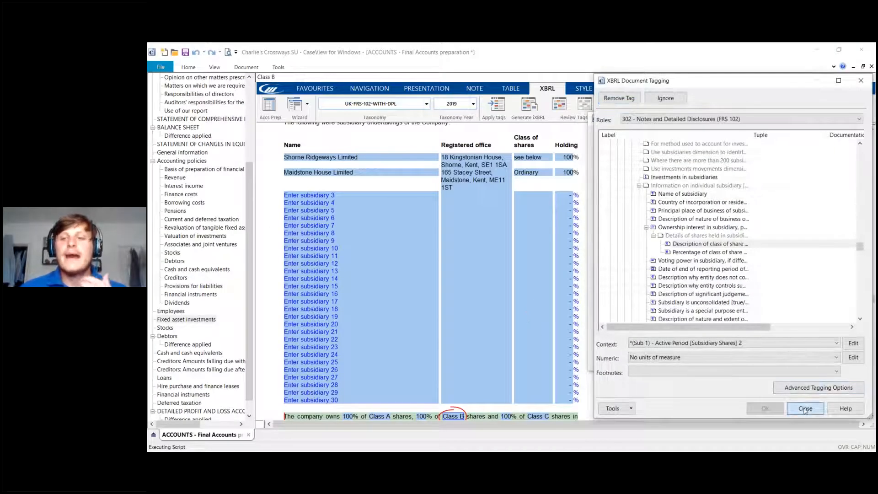
left_click(805, 408)
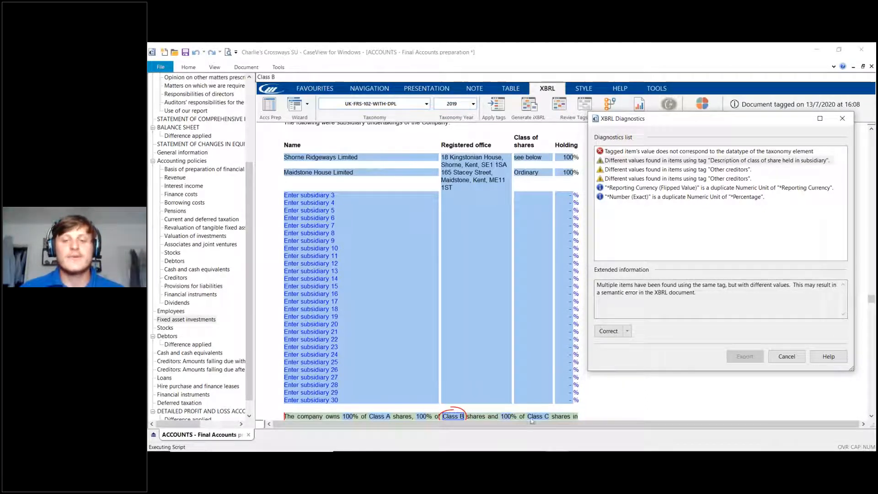
left_click(696, 163)
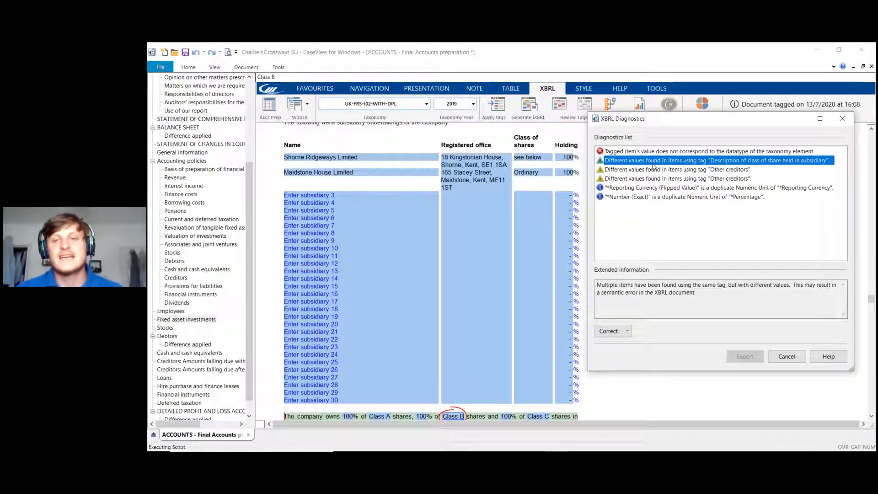
left_click(608, 331)
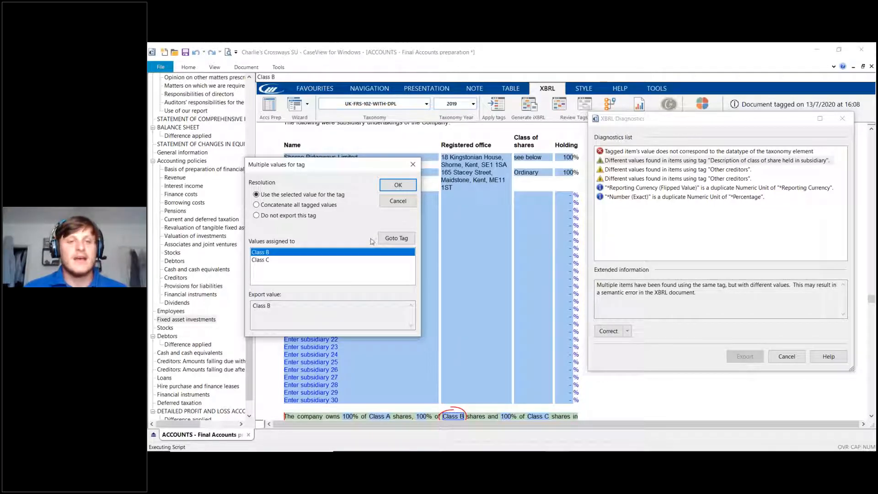
left_click(390, 239)
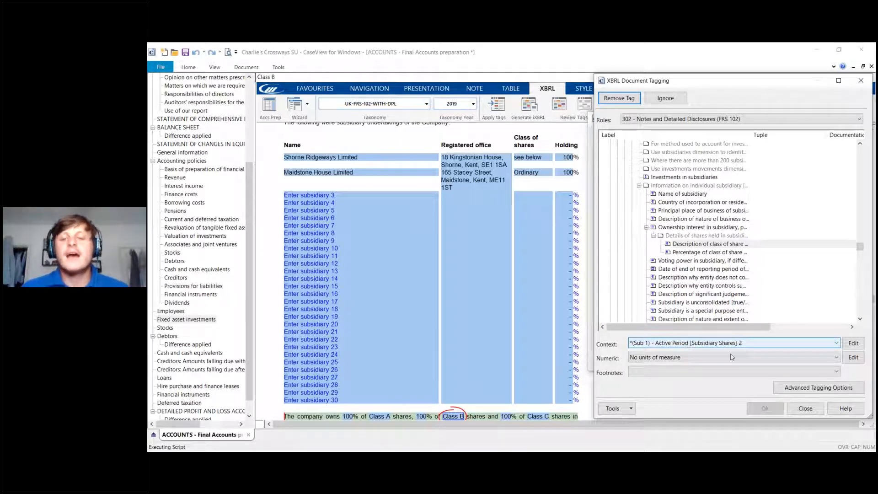
left_click(806, 409)
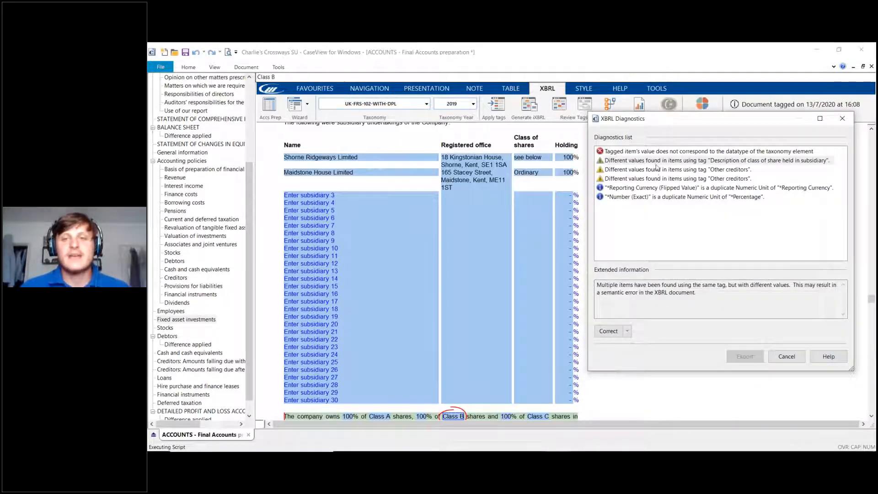
- Compare the Class B and Class C export values for the duplicated share class description tag, and cancel without choosing a resolution
left_click(656, 162)
left_click(608, 331)
left_click(289, 260)
left_click(280, 252)
left_click(280, 260)
left_click(279, 253)
left_click(279, 260)
left_click(276, 253)
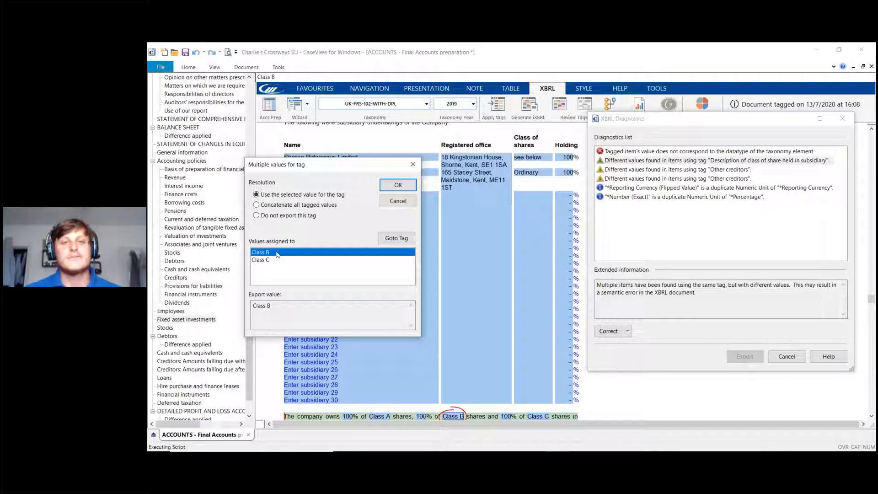
left_click(397, 201)
- Switch to the running PowerPoint slide show and advance to the Questions slide
key("super")
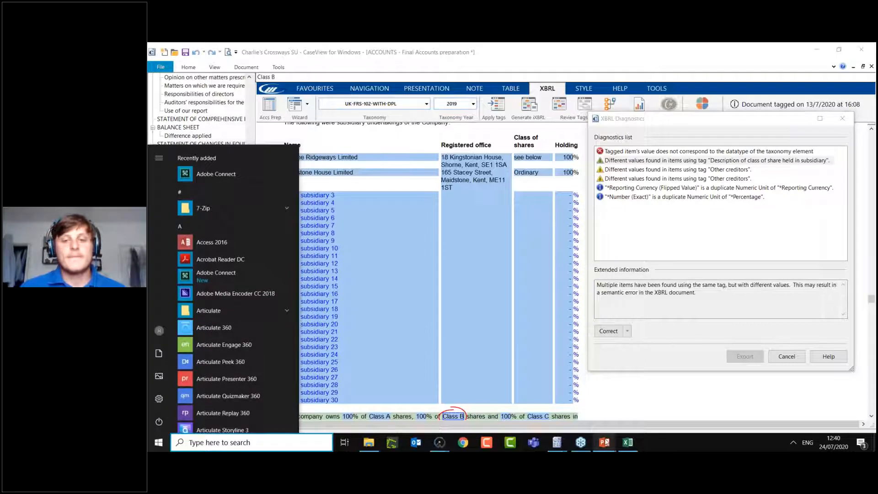
mouse_move(605, 441)
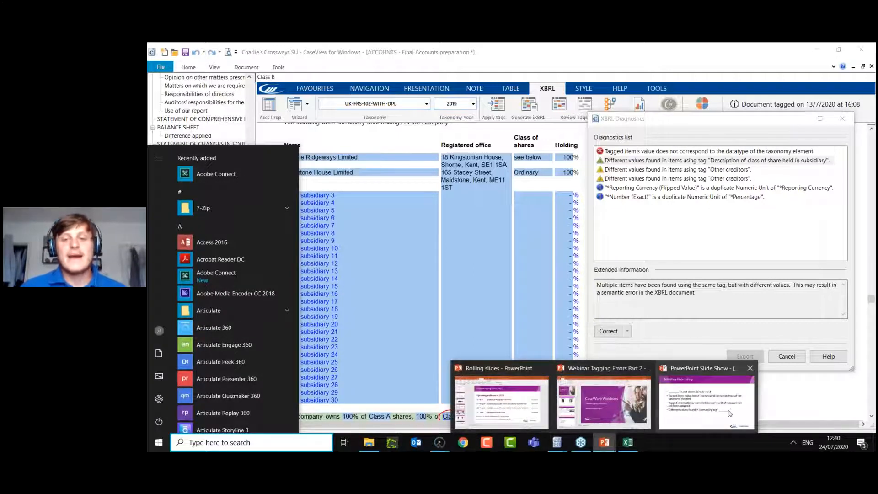
left_click(707, 402)
left_click(577, 332)
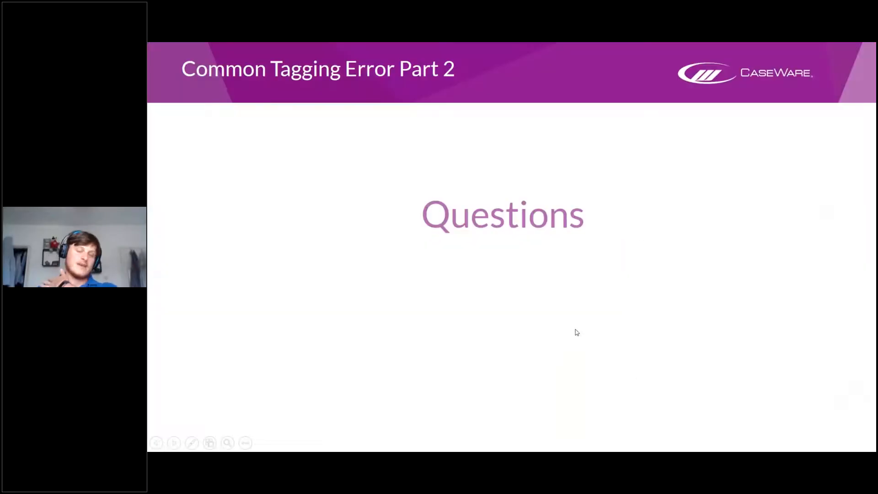